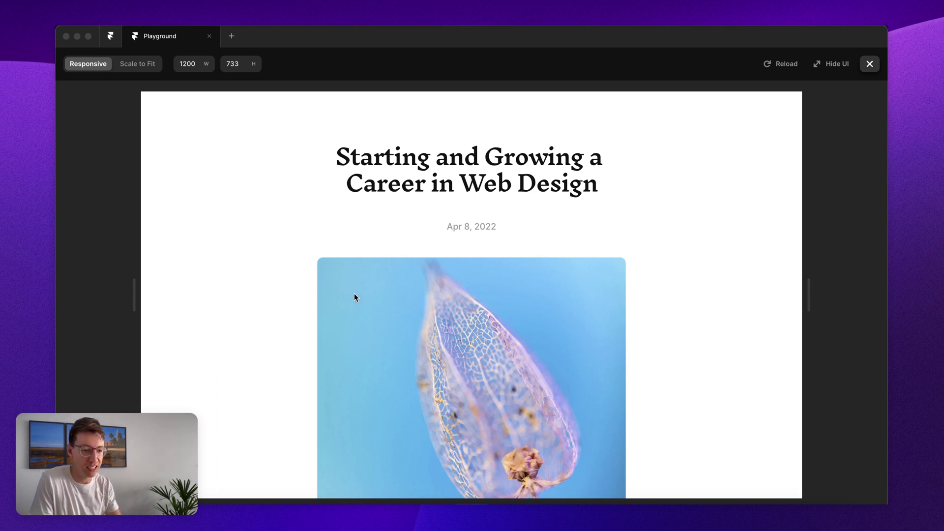
Step: Scroll up and down the blog post preview to watch the sticky header at full width
scroll(470, 266, "down", 5)
scroll(470, 266, "down", 10)
scroll(470, 266, "down", 5)
scroll(470, 267, "up", 20)
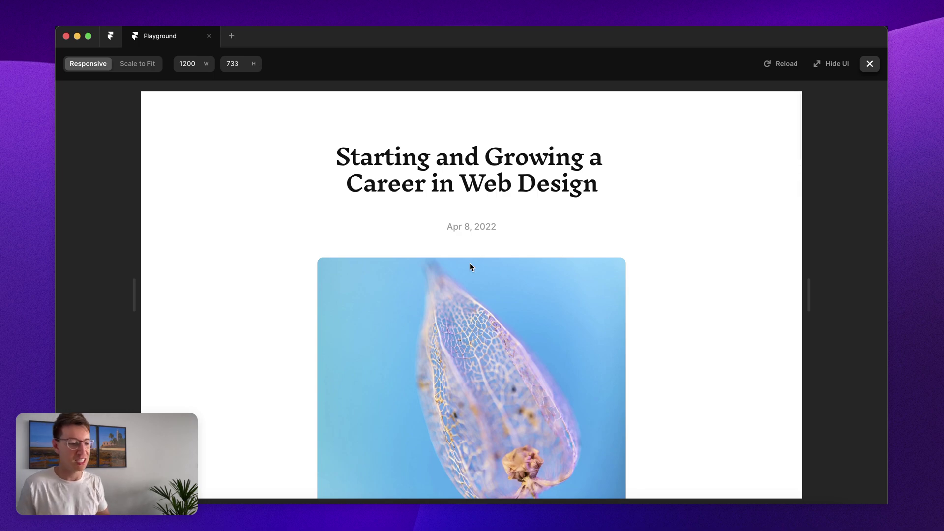
scroll(470, 266, "down", 8)
scroll(470, 266, "up", 10)
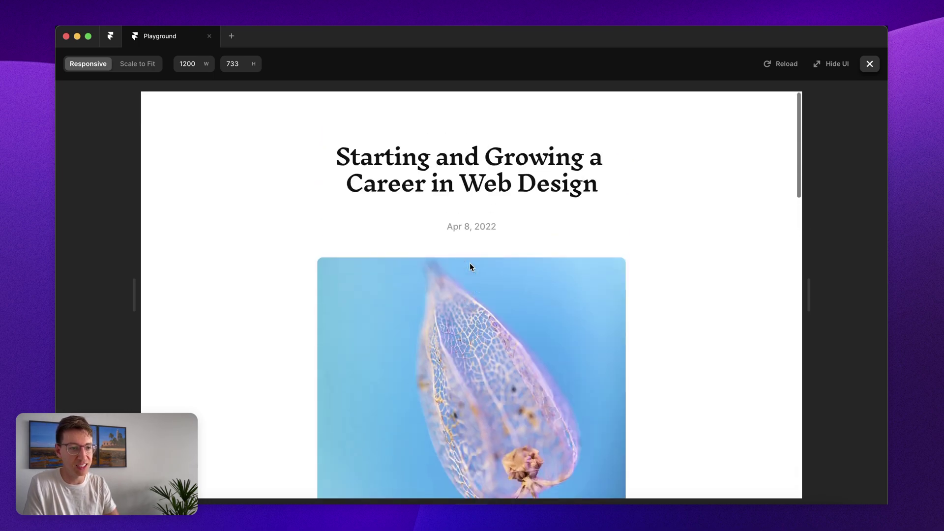
scroll(470, 265, "down", 5)
scroll(470, 265, "down", 9)
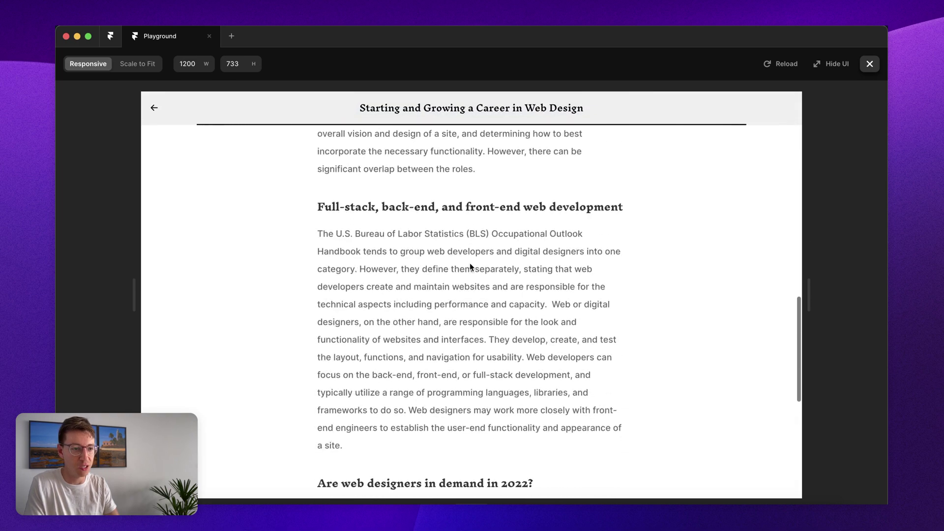
scroll(470, 266, "up", 5)
scroll(463, 127, "down", 5)
scroll(486, 245, "up", 6)
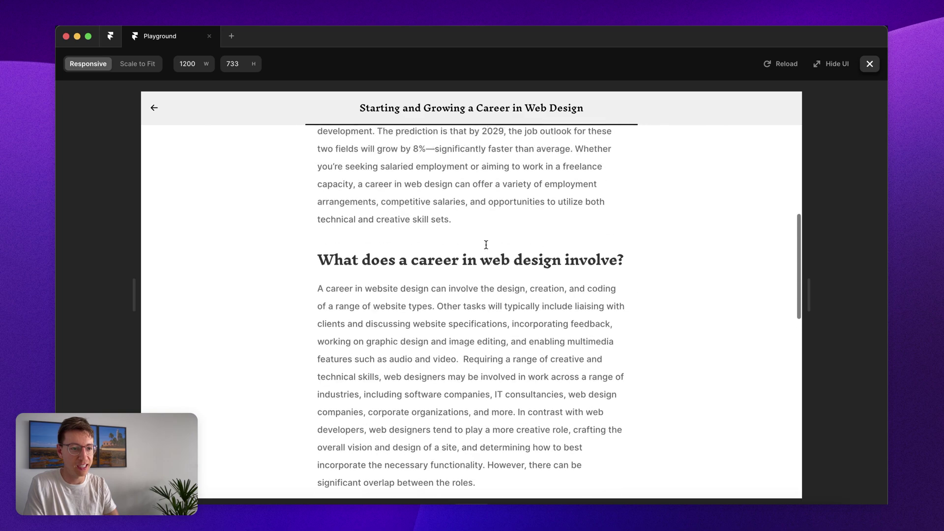
scroll(486, 245, "up", 6)
scroll(485, 244, "down", 12)
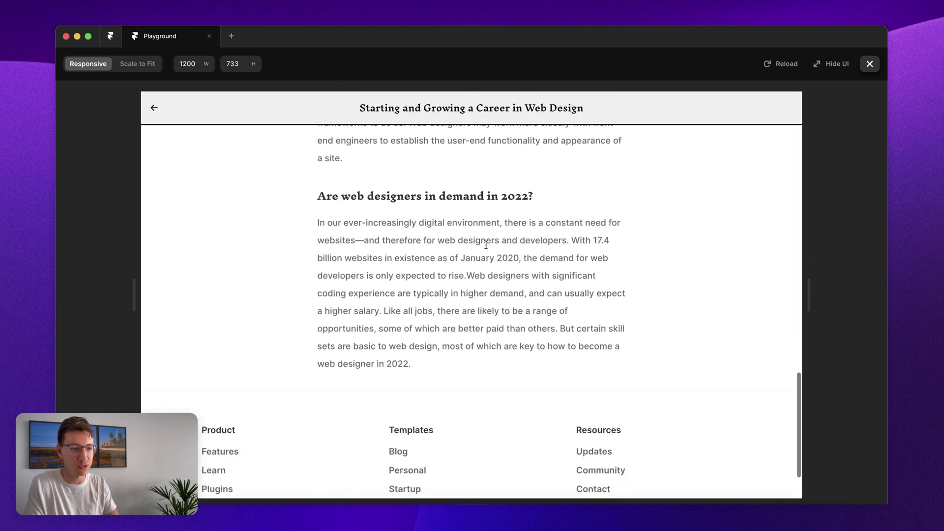
scroll(486, 244, "up", 8)
scroll(486, 244, "down", 3)
Step: Narrow the preview to 542 pixels wide and scroll the article again
left_click_drag(808, 295, 627, 287)
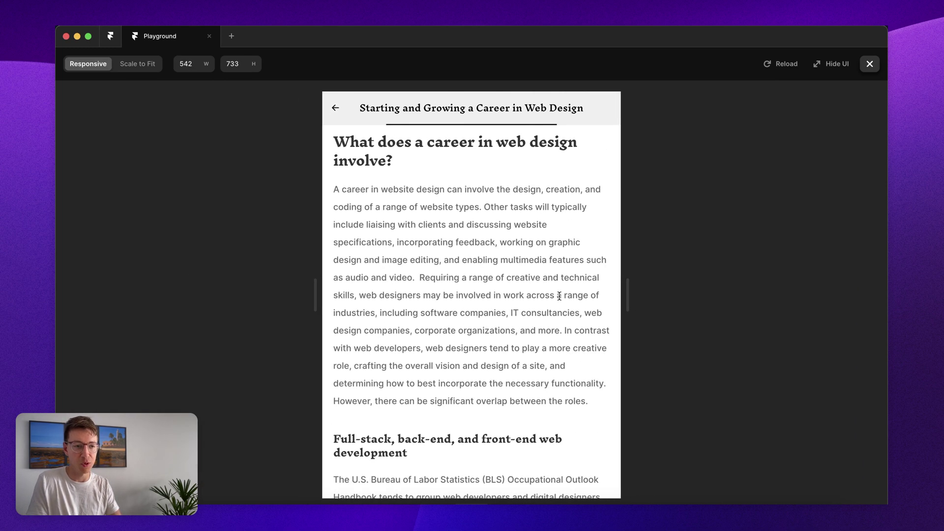
scroll(559, 295, "down", 10)
scroll(559, 296, "up", 12)
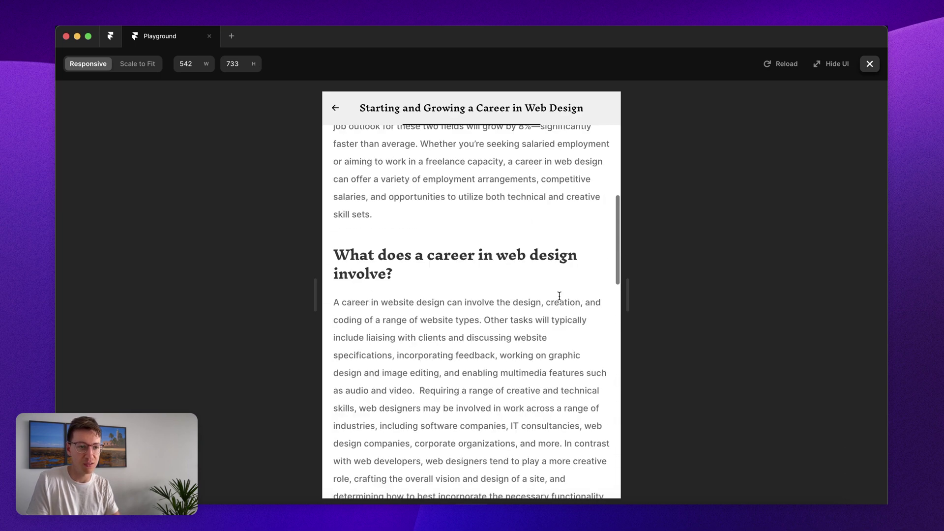
scroll(559, 296, "up", 10)
Step: Close the preview and return to an empty spot on the editor canvas
left_click(869, 64)
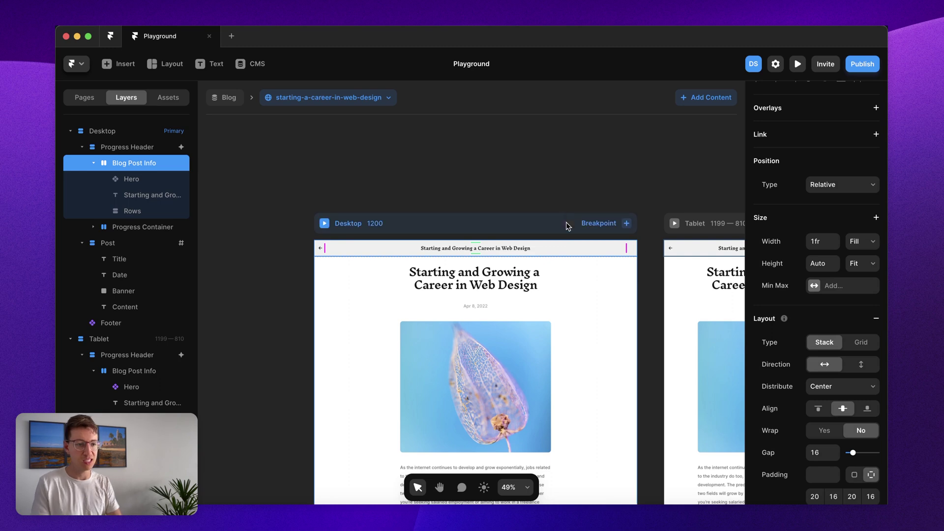
left_click(528, 188)
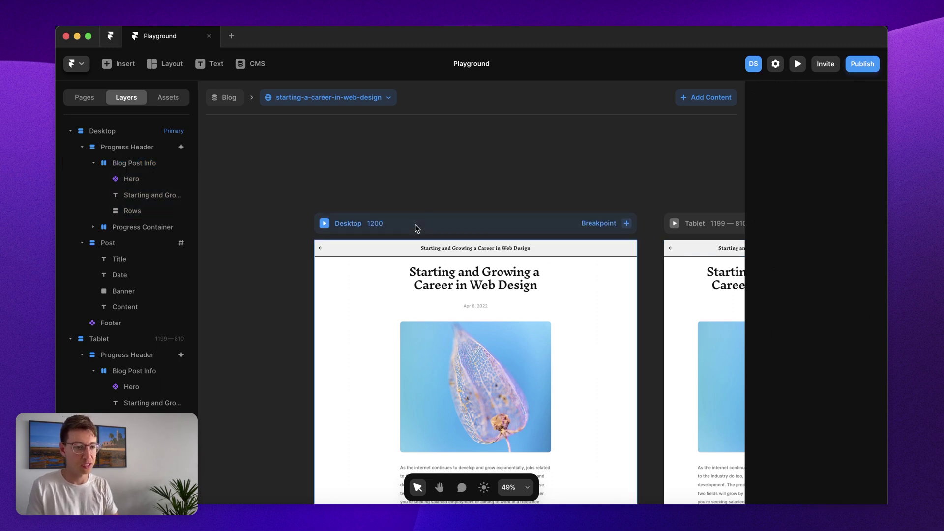
scroll(415, 227, "up", 3)
scroll(415, 228, "left", 3)
scroll(511, 239, "up", 2)
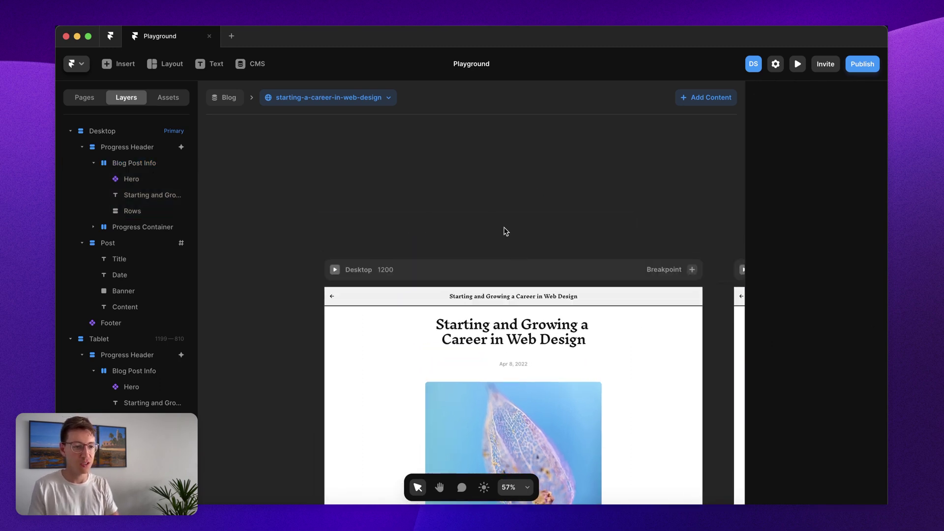
Step: Add a text box containing the placeholder text 'sfdlkjsfdlkjasdfkl'
key("t")
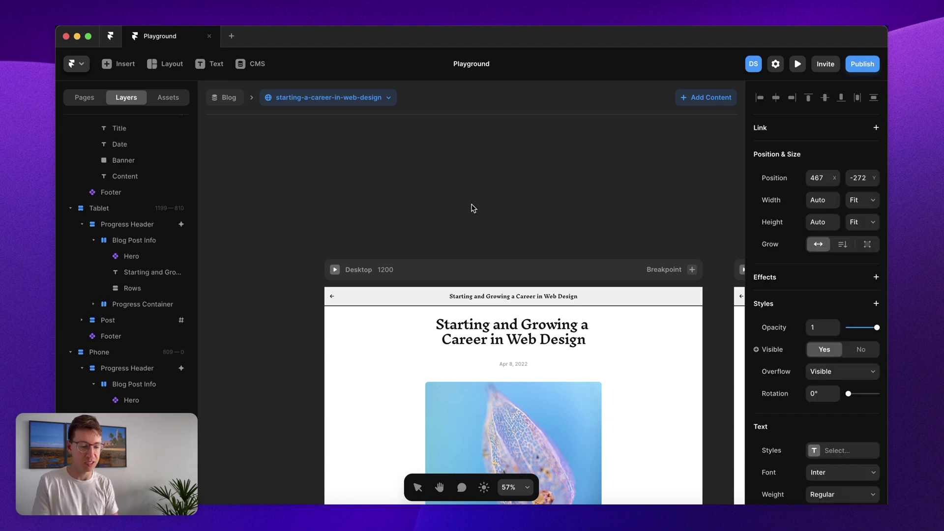
type("sfdlkjsfdlkjasdfkl")
key("Escape")
scroll(836, 433, "down", 2)
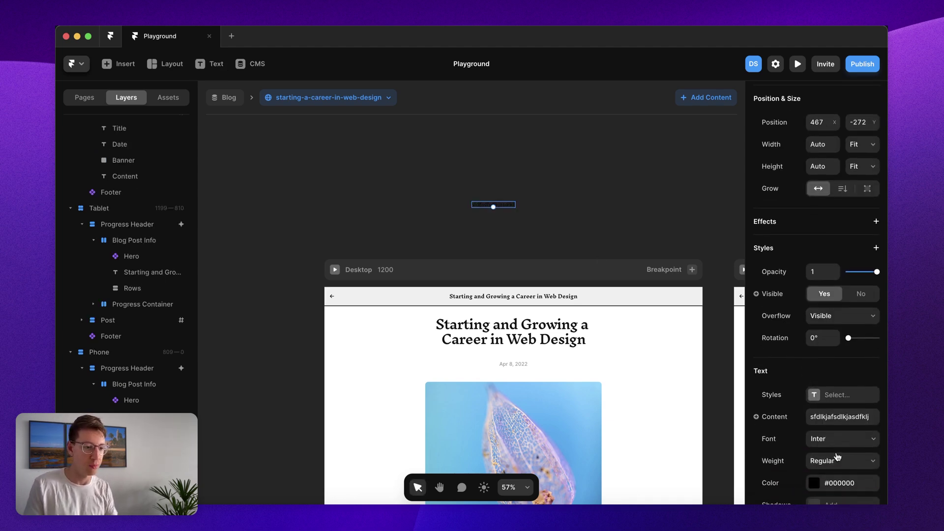
scroll(521, 219, "up", 5)
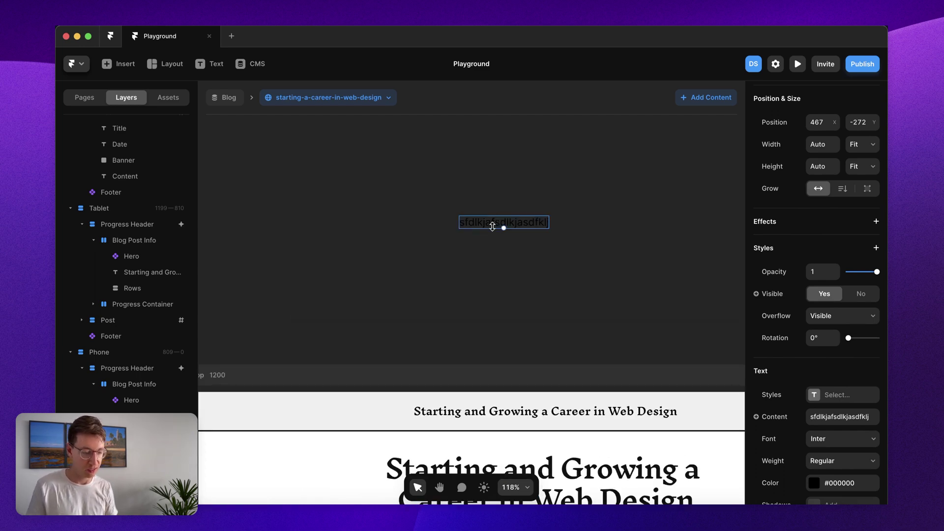
Step: Wrap the text in a stack with 24 padding and fit-content width and height
key("super+Return")
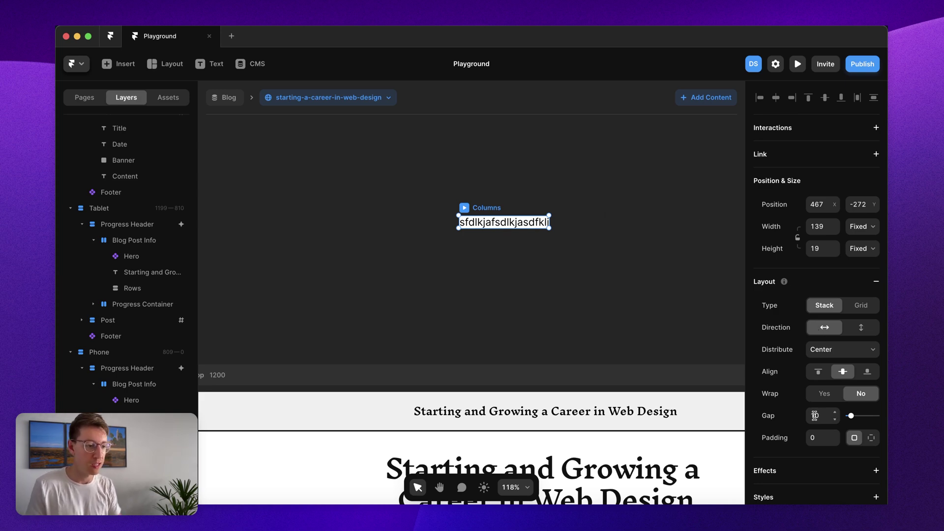
left_click(819, 434)
type("24")
left_click(866, 229)
left_click(865, 260)
left_click(865, 248)
left_click(857, 282)
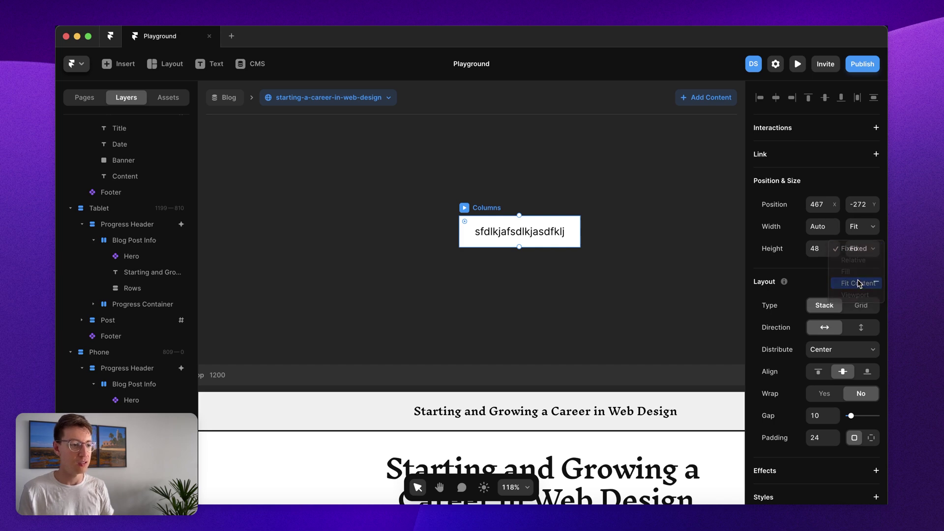
left_click(450, 307)
scroll(451, 307, "down", 10)
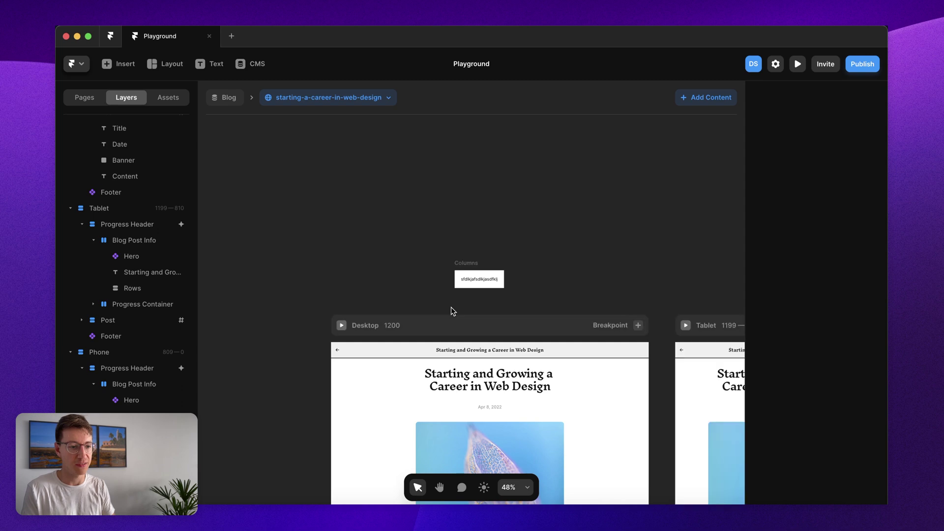
Step: Select the Columns text and browse its content variable options and the site pages list
scroll(487, 315, "up", 4)
left_click(511, 288)
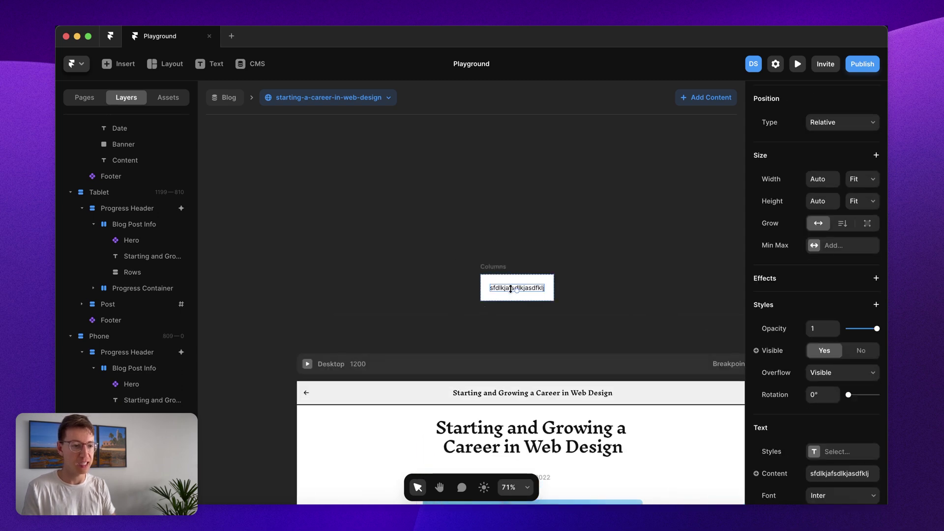
left_click(774, 479)
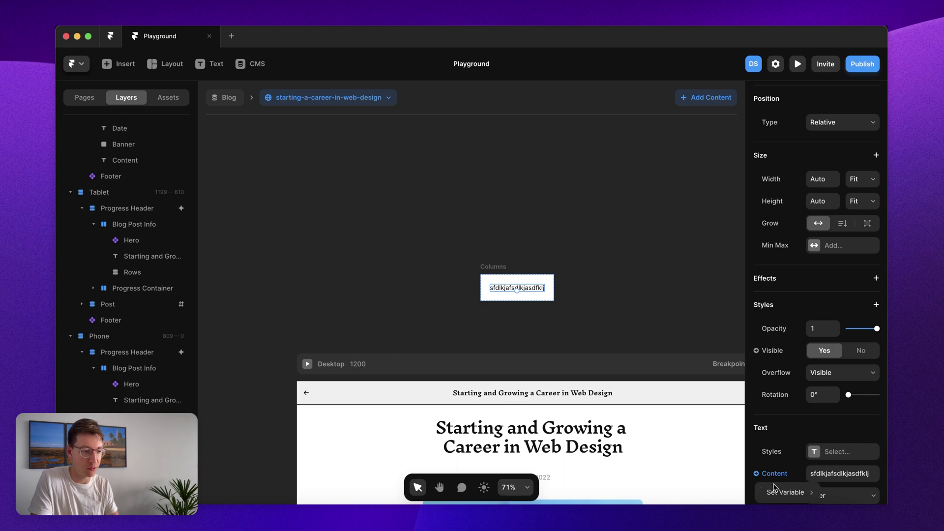
mouse_move(775, 491)
key("Escape")
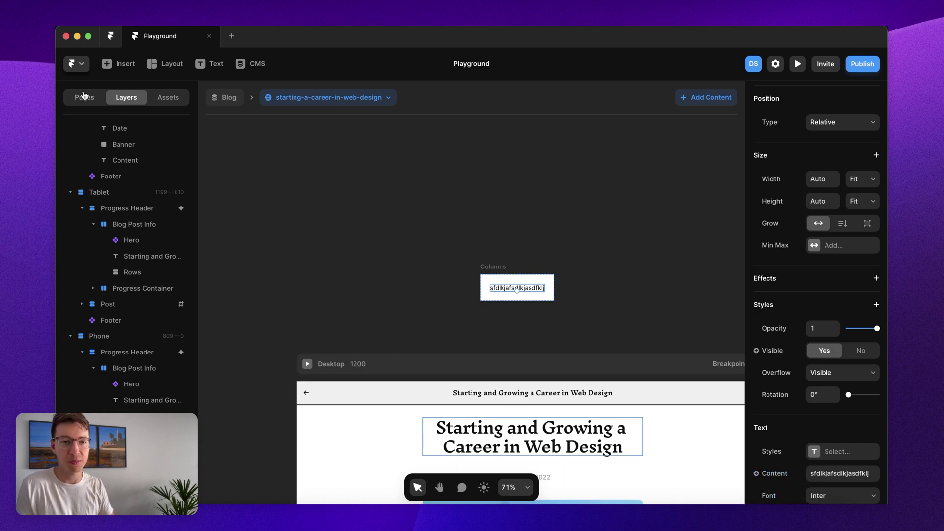
left_click(84, 96)
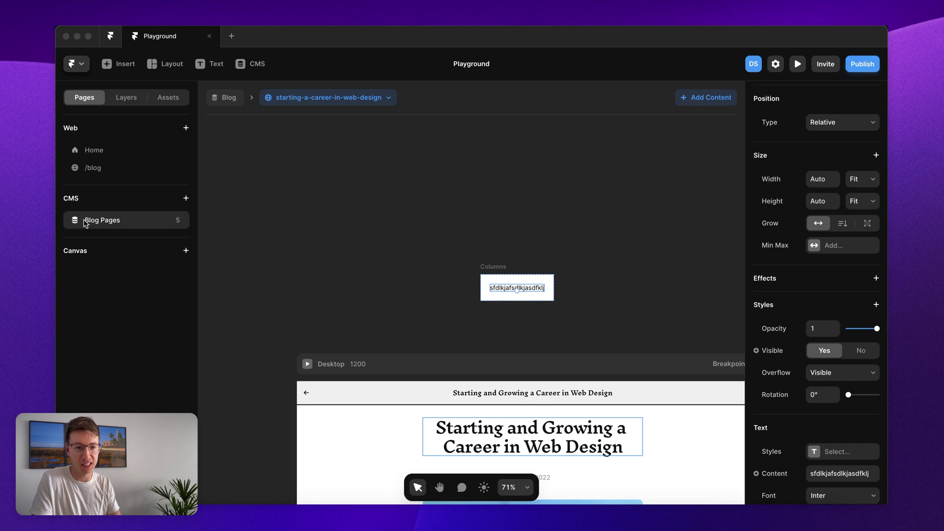
left_click(574, 294)
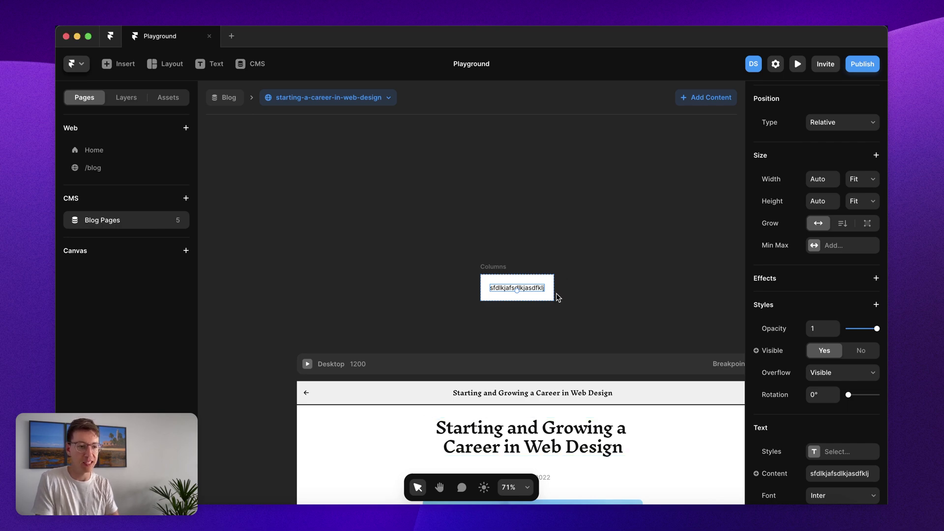
scroll(549, 304, "up", 3)
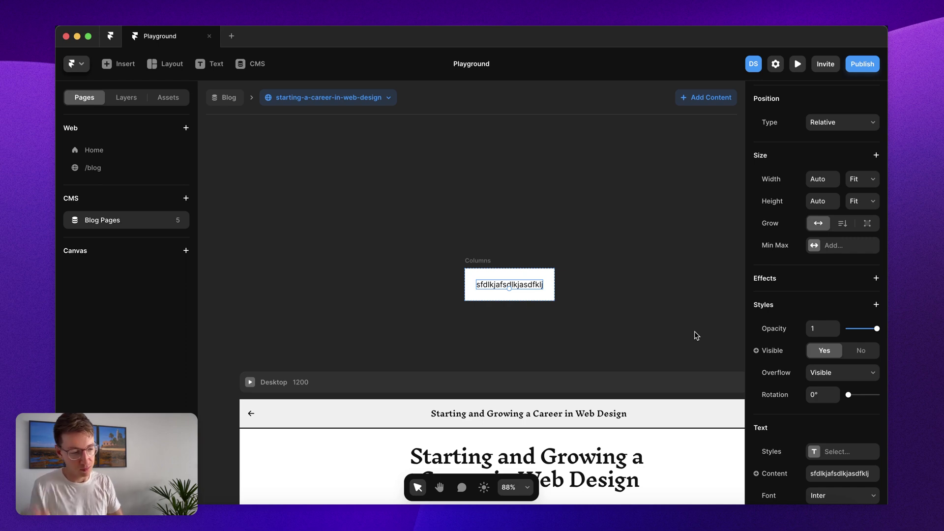
scroll(548, 317, "up", 5)
scroll(792, 396, "down", 5)
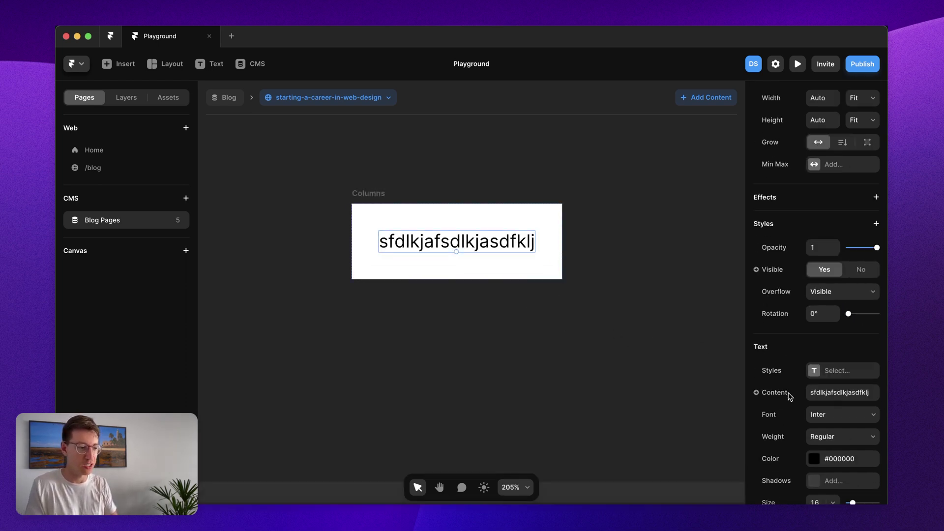
Step: Bind the text content to the CMS Title variable
left_click(762, 236)
mouse_move(769, 256)
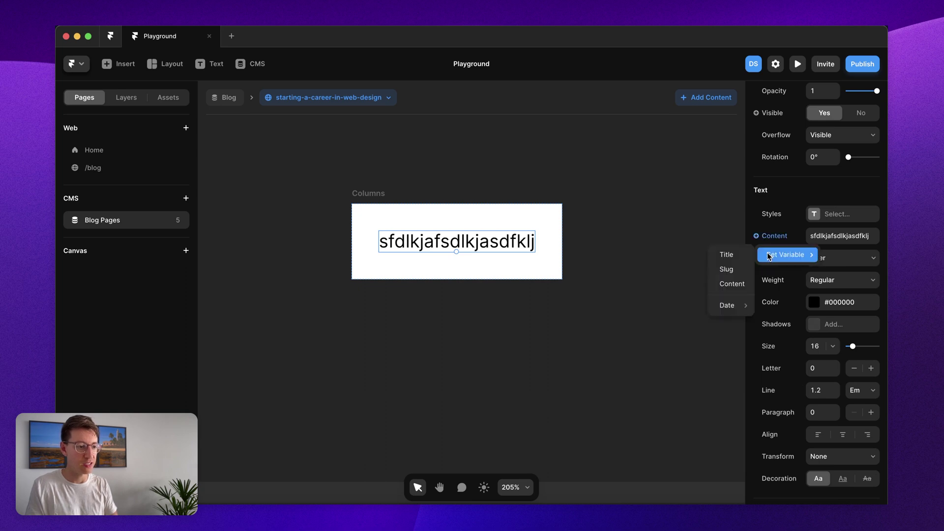
left_click(727, 255)
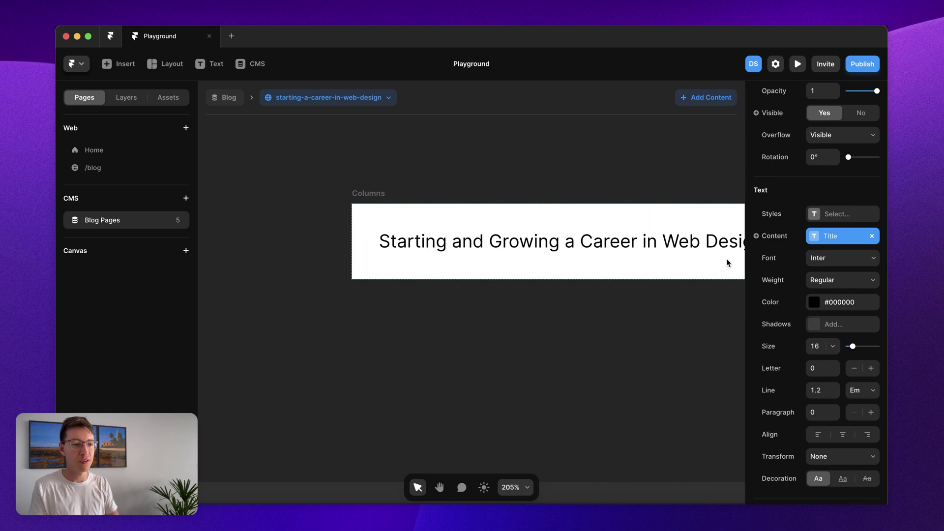
left_click(516, 382)
scroll(516, 382, "down", 5)
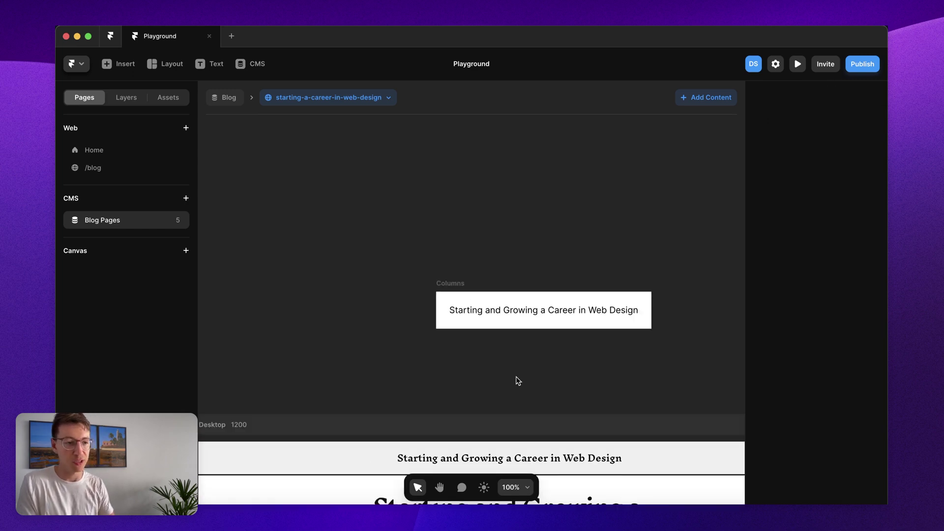
Step: Copy the header's back arrow into Columns, placed left of the title
scroll(490, 349, "left", 2)
left_click(308, 444)
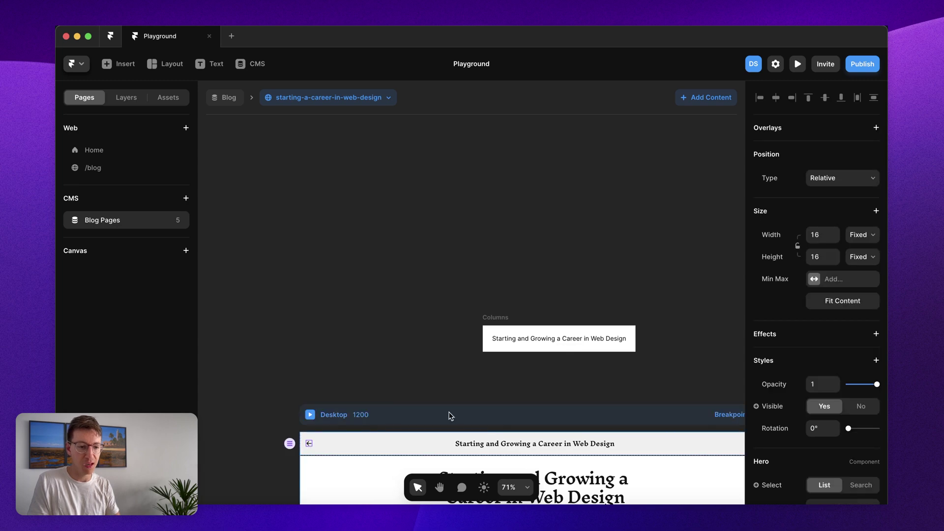
left_click(491, 317)
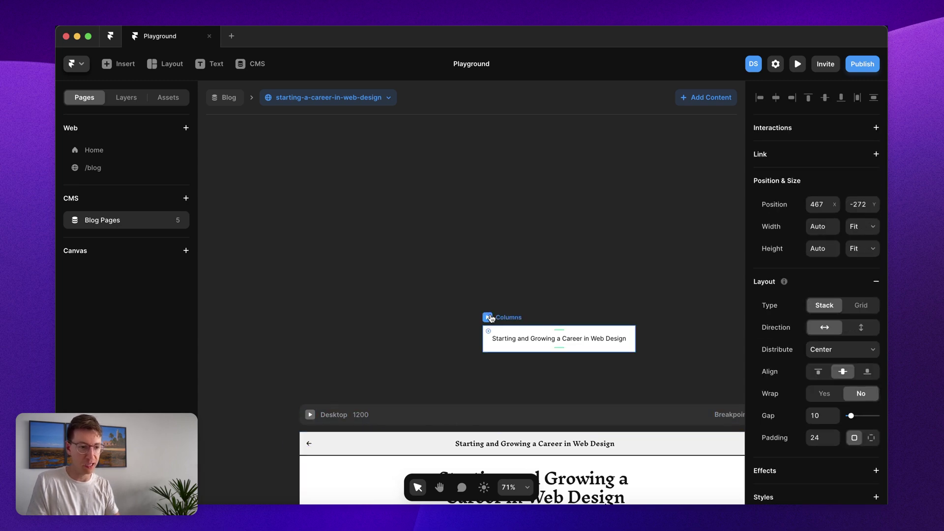
key("super+v")
key("super+[")
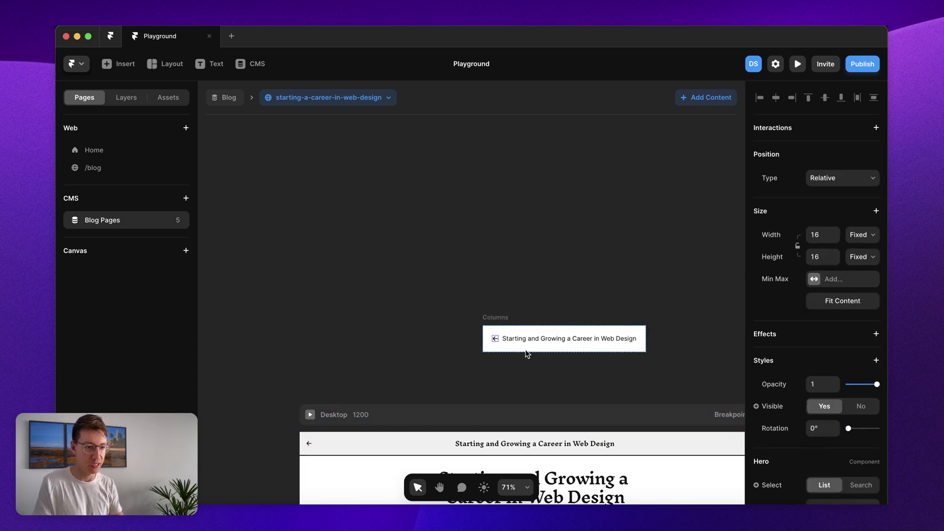
scroll(490, 345, "up", 5)
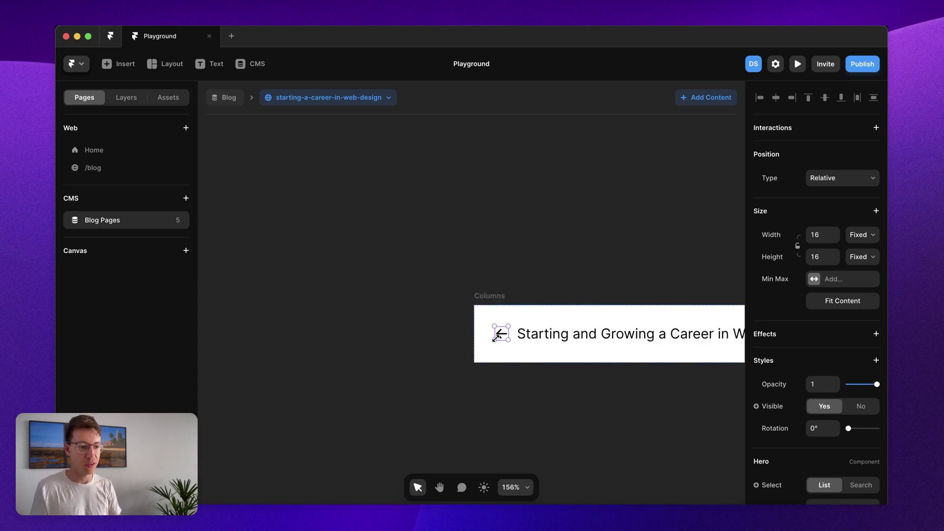
scroll(494, 339, "down", 3)
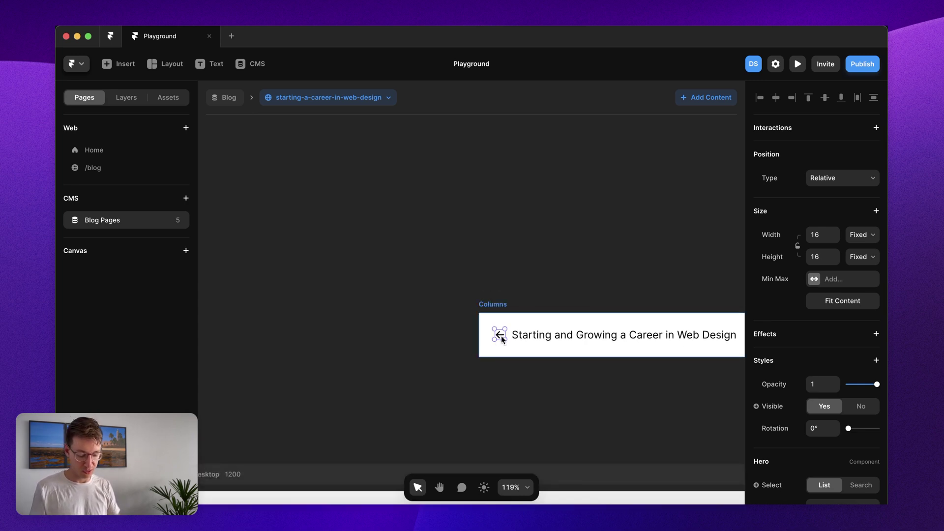
Step: Duplicate the arrow to the title's right end and replace it with an empty arrow-sized stack
key("super+d")
key("Delete")
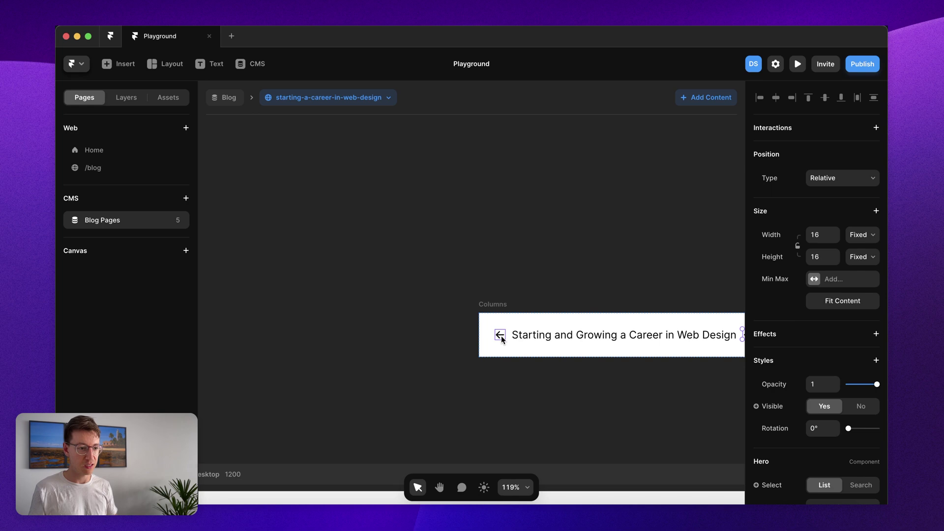
scroll(502, 340, "right", 3)
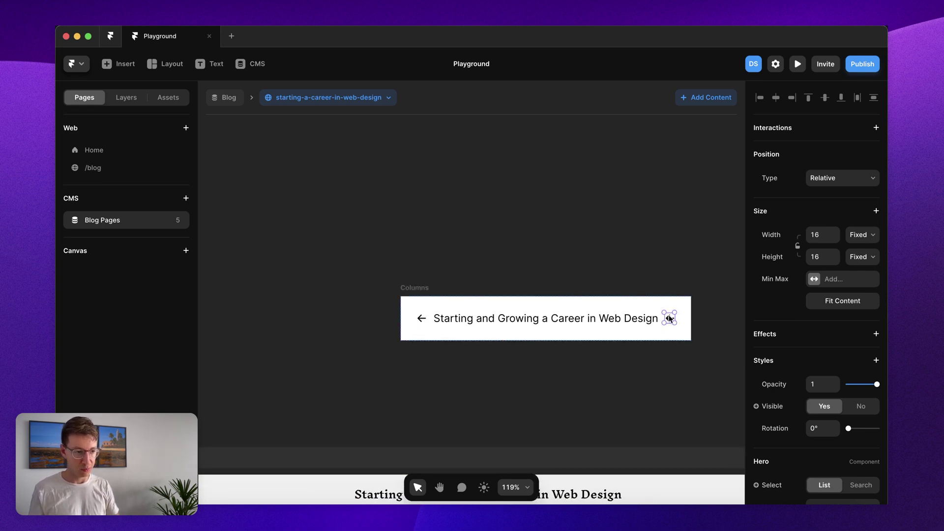
left_click_drag(669, 318, 670, 318)
left_click(126, 98)
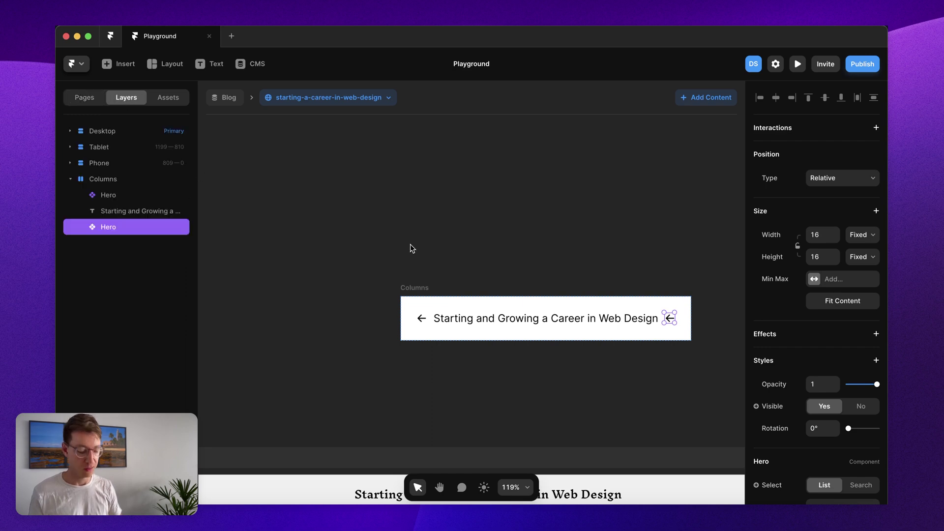
key("super+Return")
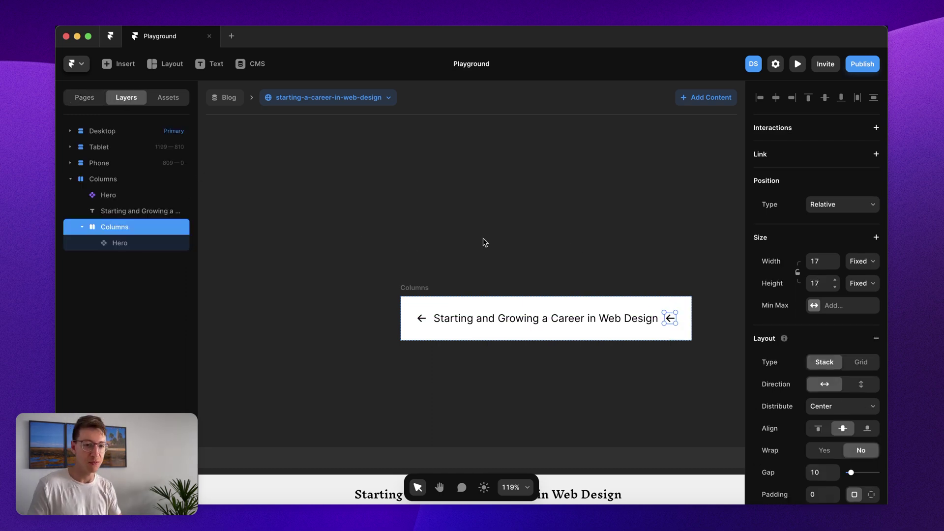
left_click(136, 245)
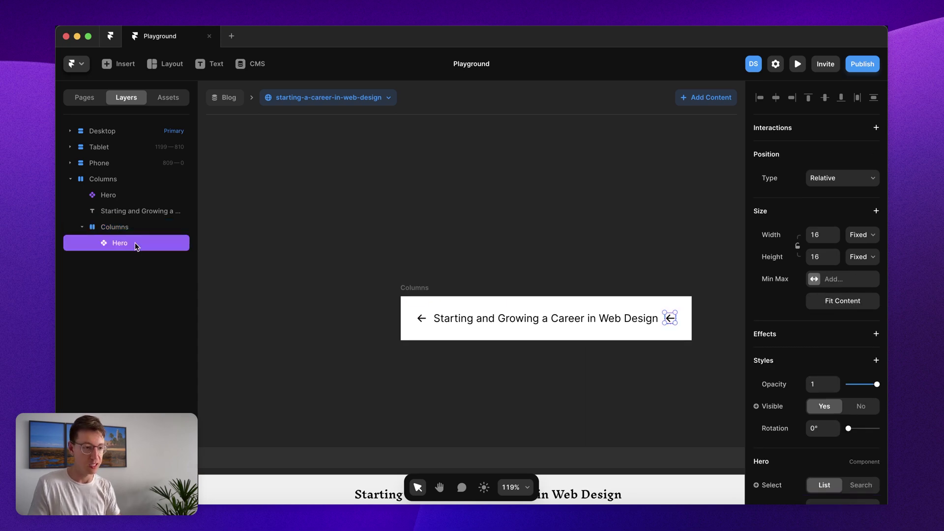
key("BackSpace")
left_click(671, 320)
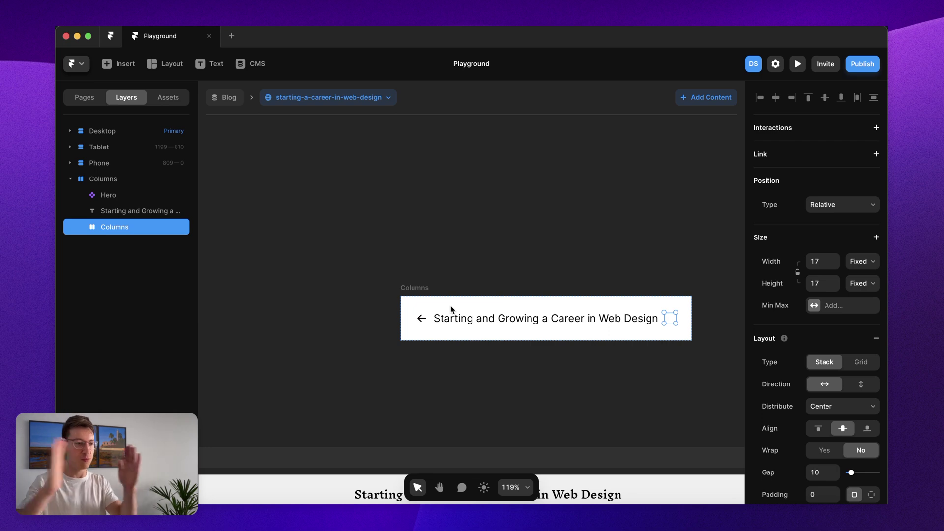
Step: Give the header row a fixed width of about 569
left_click(408, 289)
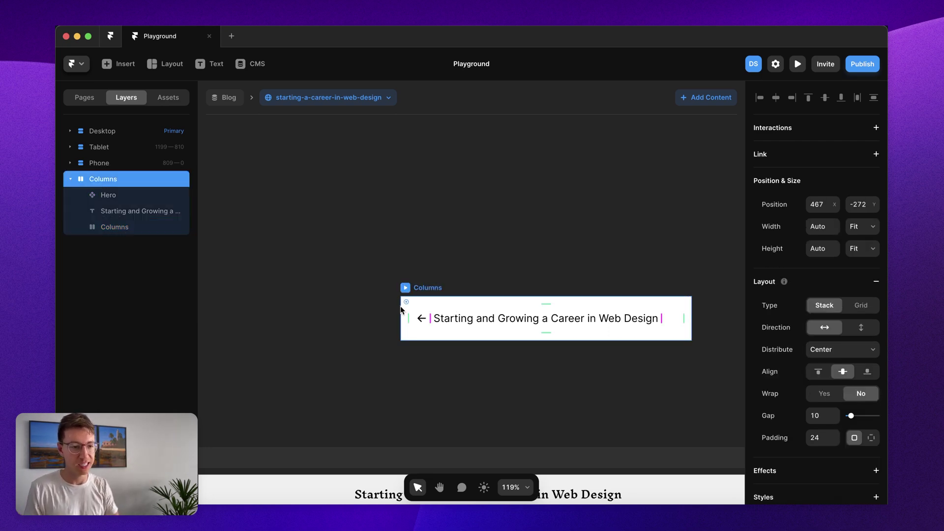
left_click(422, 317)
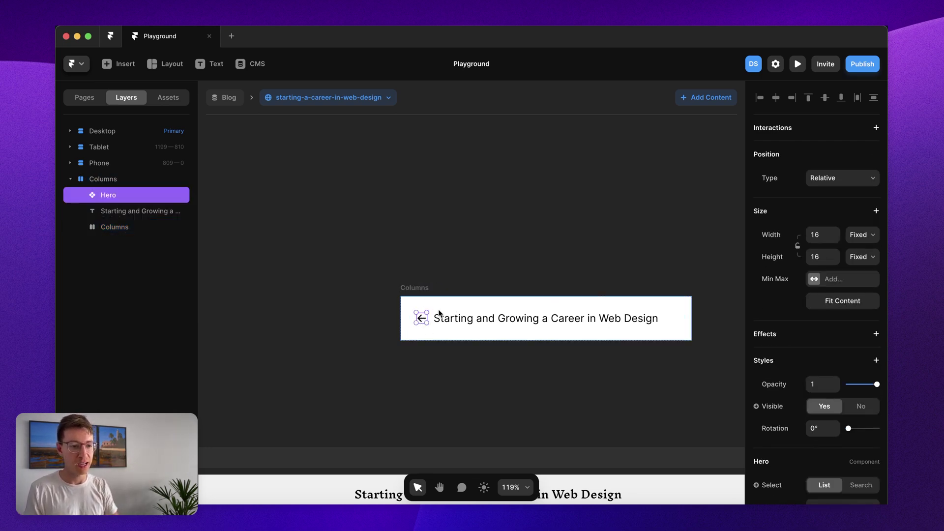
left_click(411, 290)
left_click(865, 227)
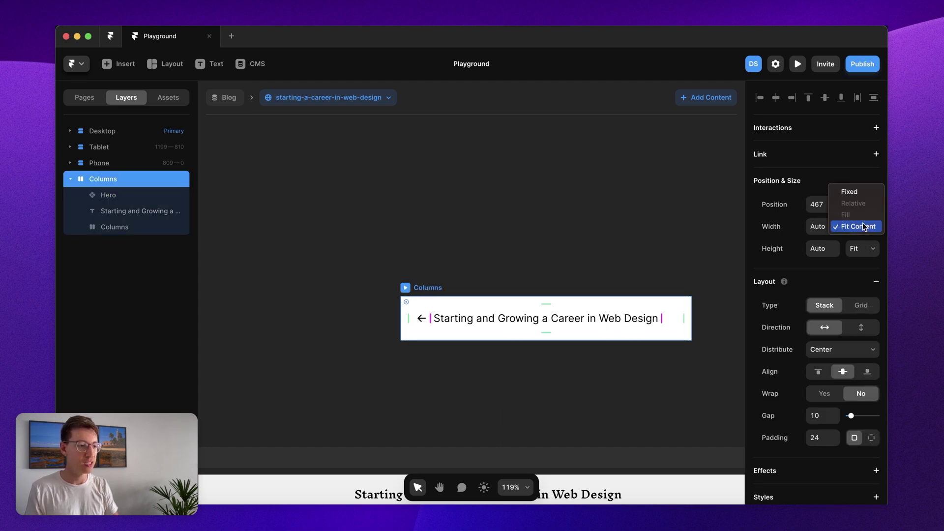
left_click(851, 193)
left_click_drag(696, 314, 747, 310)
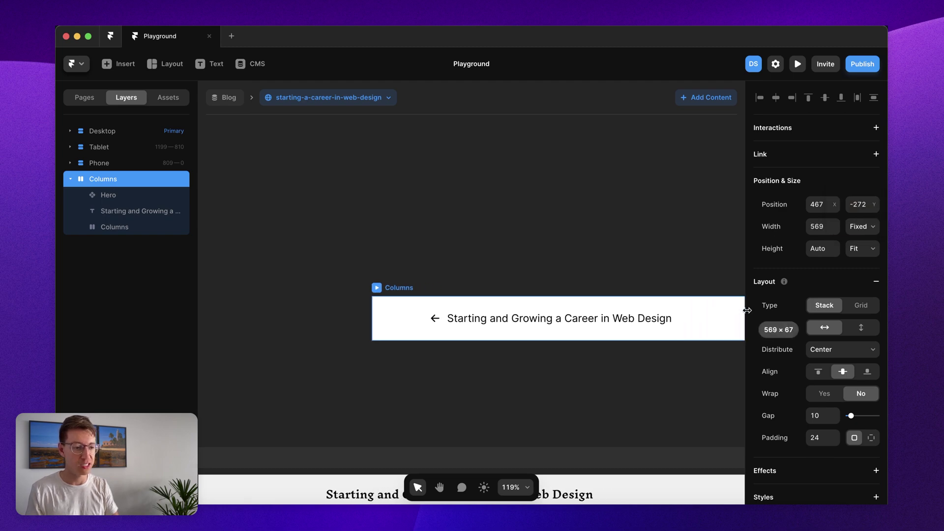
Step: Make the post title fill the remaining width and center-align its text
left_click(591, 323)
scroll(871, 185, "up", 5)
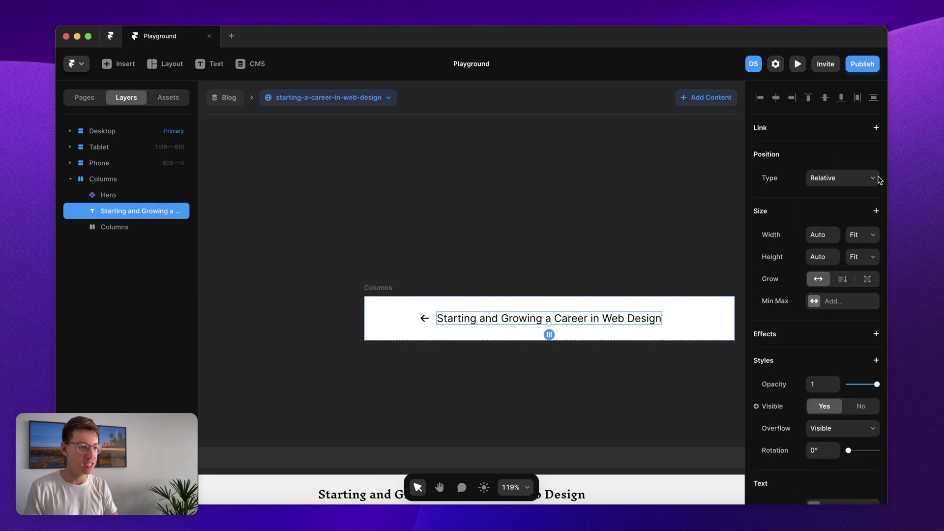
left_click(861, 234)
left_click(857, 224)
scroll(847, 372, "down", 2)
scroll(836, 423, "down", 4)
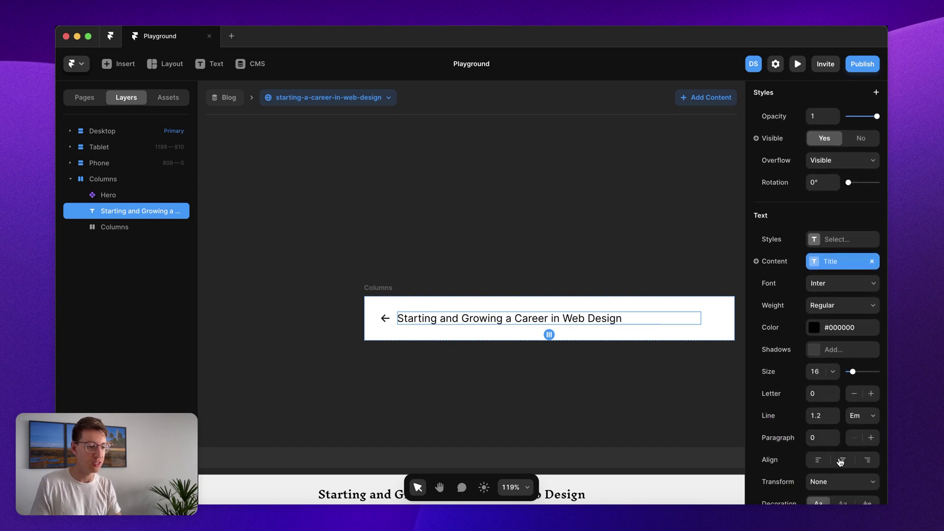
left_click(841, 460)
scroll(500, 386, "down", 5)
left_click(489, 385)
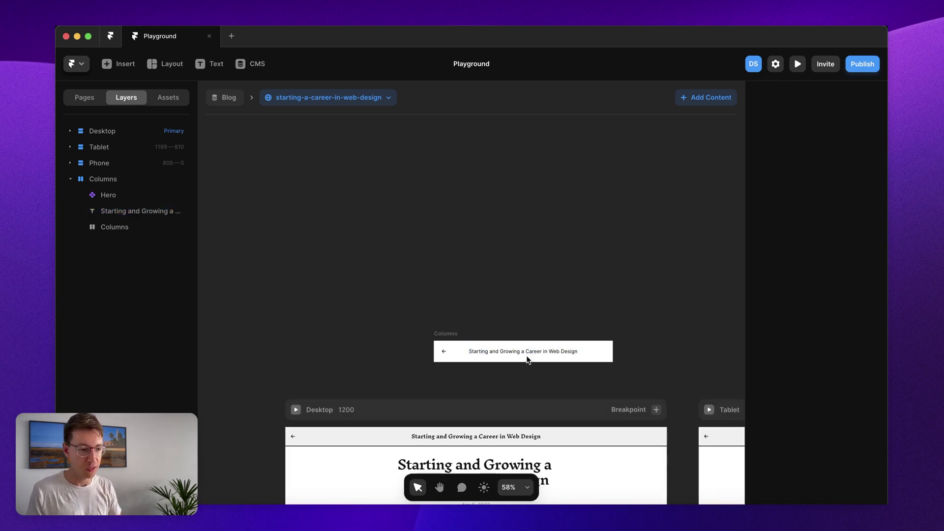
Step: Narrow the header row to about 316 wide and move it up and left
left_click(602, 350)
scroll(604, 352, "up", 5)
scroll(604, 352, "down", 3)
scroll(604, 352, "left", 5)
scroll(336, 385, "up", 1)
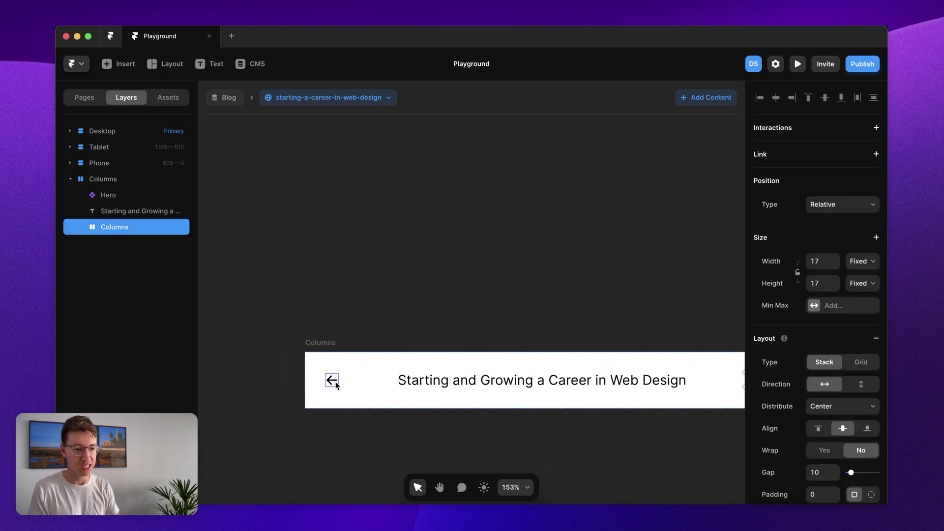
left_click(332, 384)
scroll(331, 379, "down", 2)
left_click(324, 345)
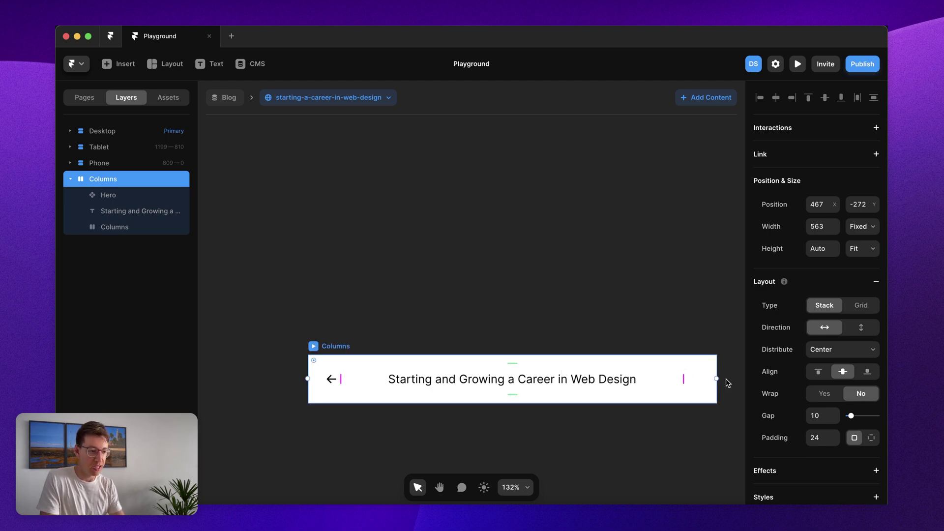
scroll(722, 383, "down", 5)
left_click_drag(721, 383, 687, 381)
left_click_drag(569, 367, 517, 323)
left_click(538, 308)
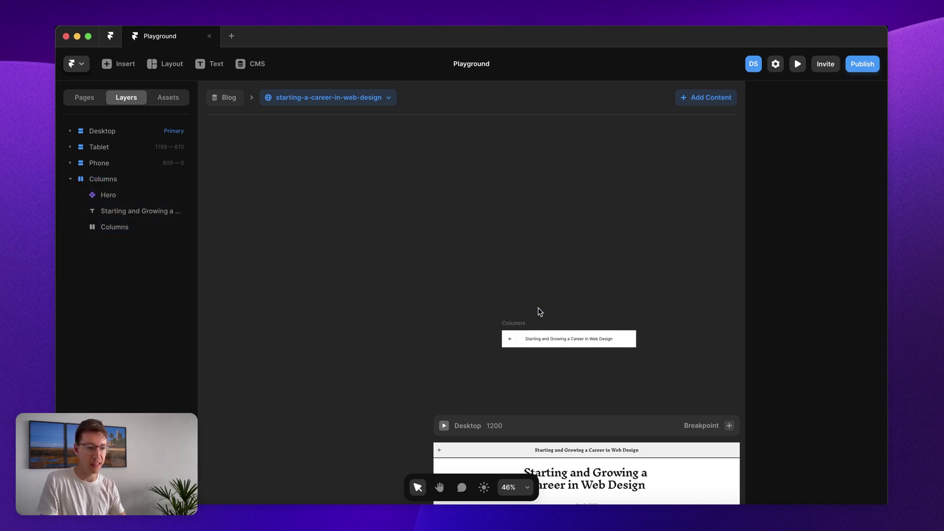
scroll(534, 345, "up", 4)
scroll(534, 344, "down", 3)
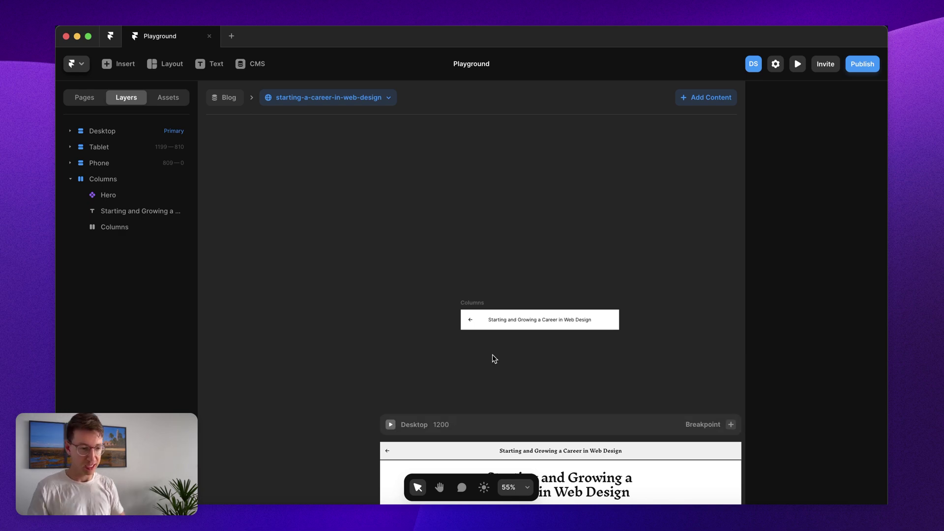
scroll(494, 358, "up", 3)
Step: Draw a thin frame below the header row, 4 high with no fill
key("f")
left_click_drag(411, 327, 663, 328)
left_click(818, 242)
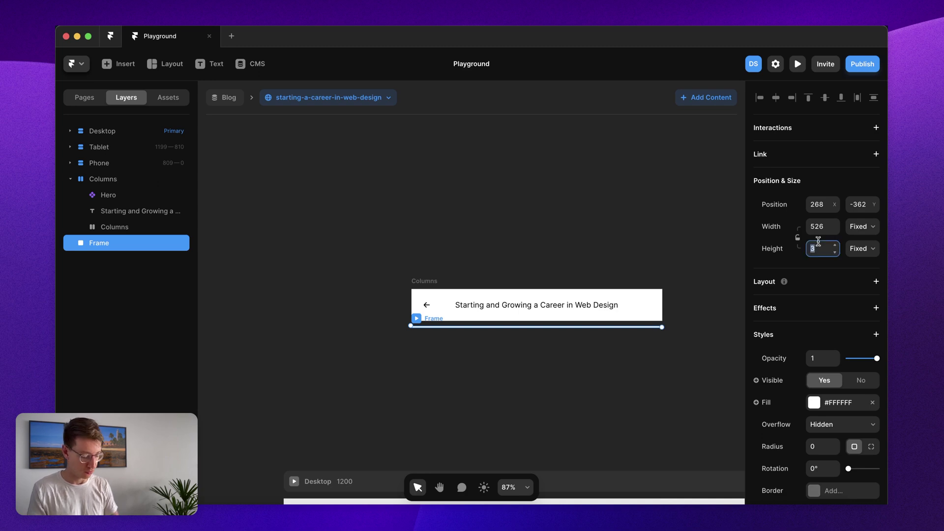
type("4")
left_click(873, 403)
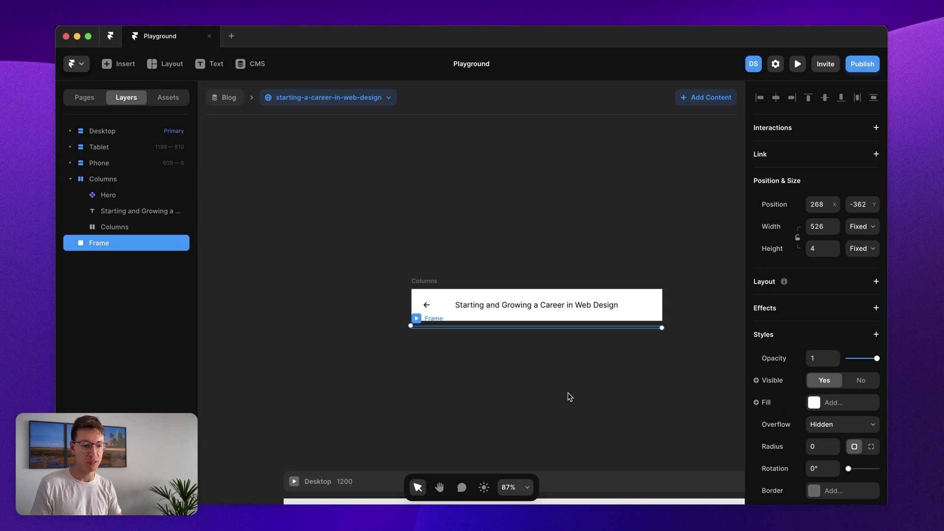
Step: Remove the header row's white fill and select it together with the bar
key("super+z")
key("super+z")
key("super+z")
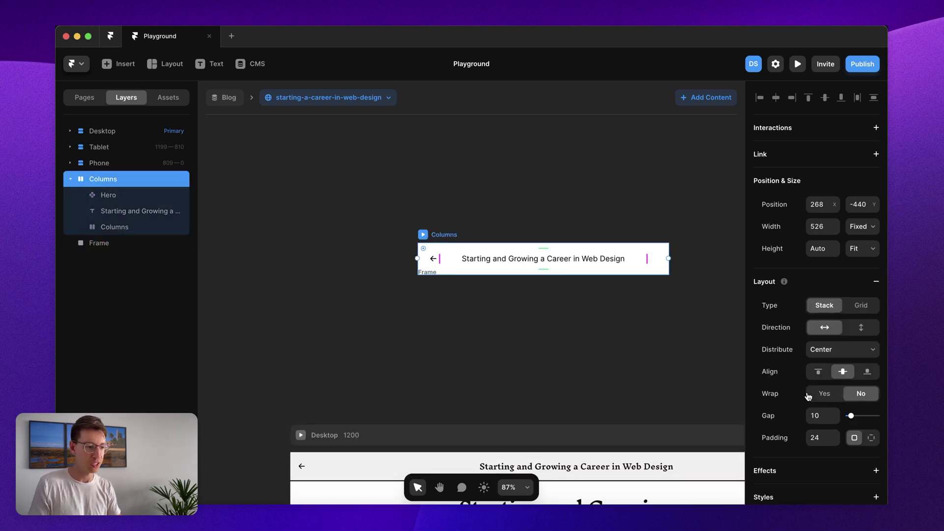
scroll(837, 409, "down", 5)
left_click(872, 393)
left_click(517, 318)
scroll(429, 282, "up", 2)
left_click(426, 280)
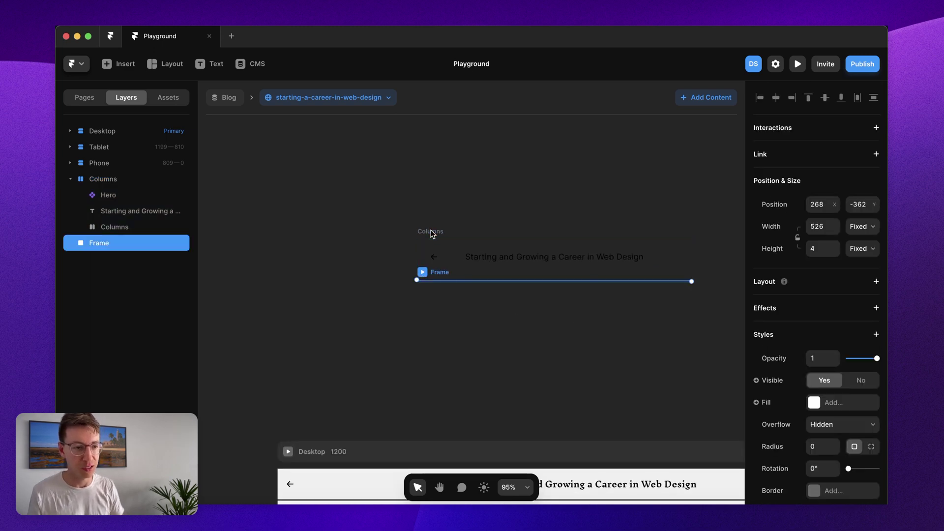
left_click(431, 233, "shift")
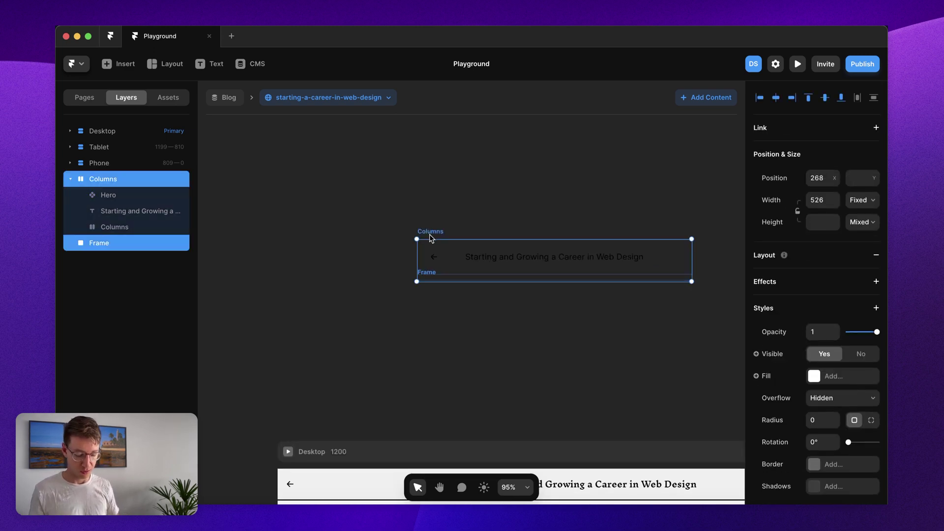
Step: Stack the header row and bar vertically with a light grey #EDEDED fill
key("super+Return")
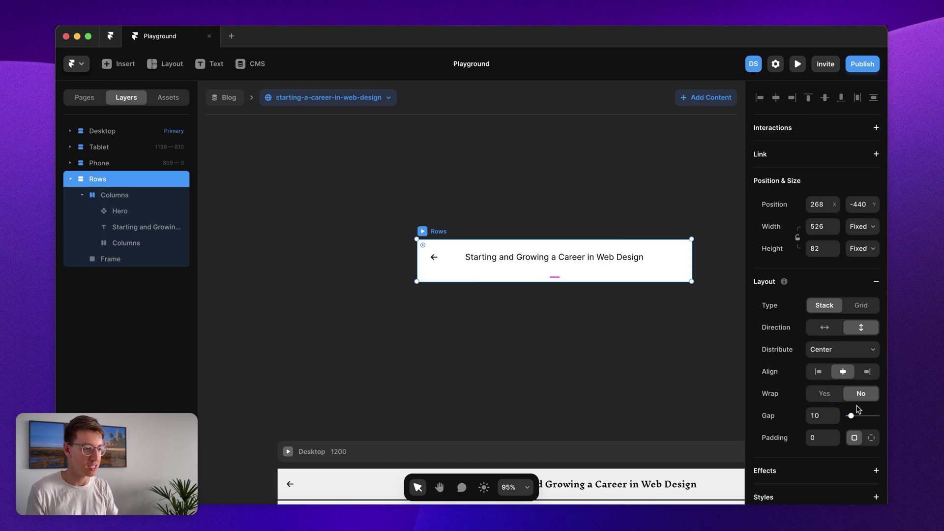
scroll(856, 412, "down", 5)
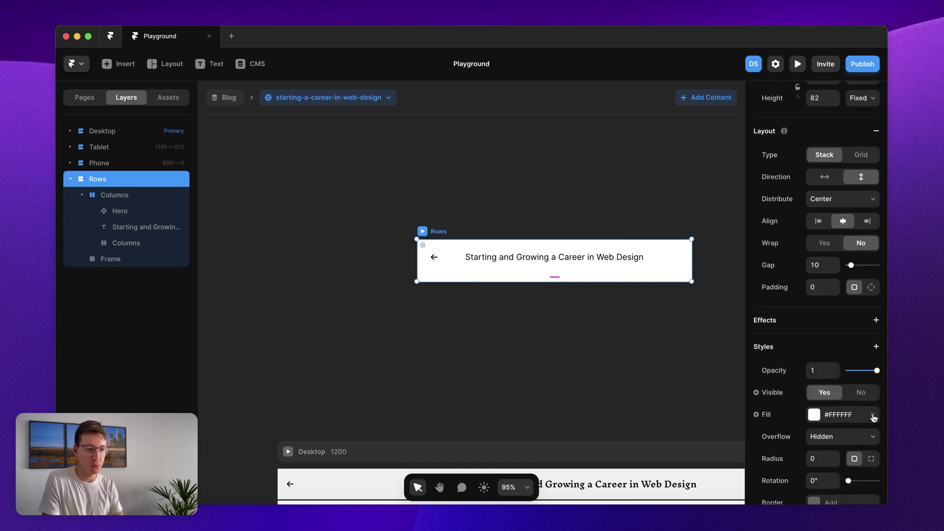
left_click(840, 415)
type("EBEBEB")
key("Return")
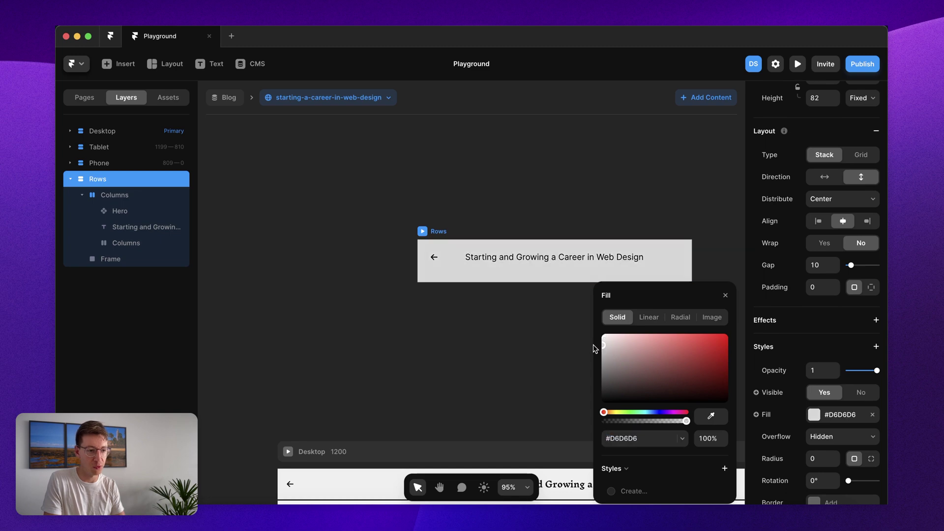
type("EDEDED")
key("Return")
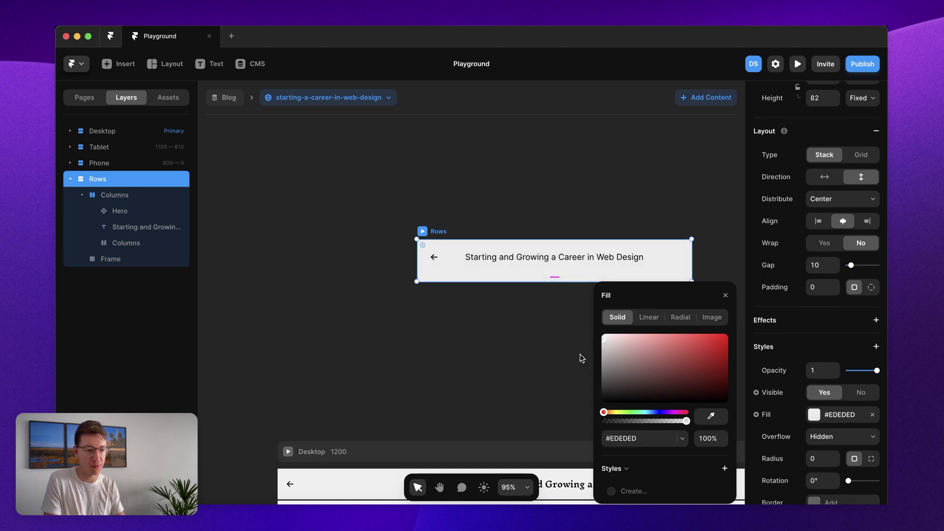
left_click(511, 383)
Step: Set the Rows stack gap to 0 and its height to fit content
left_click(442, 230)
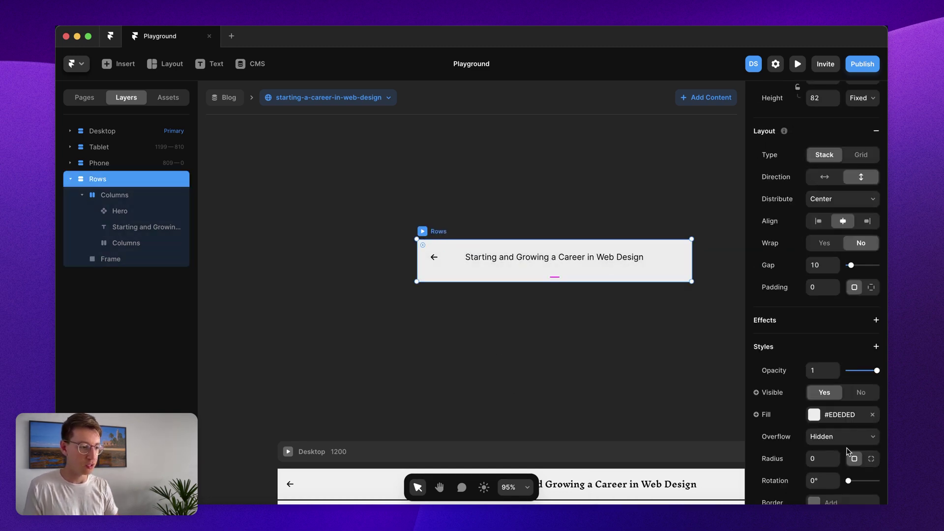
scroll(847, 450, "down", 5)
scroll(845, 449, "up", 10)
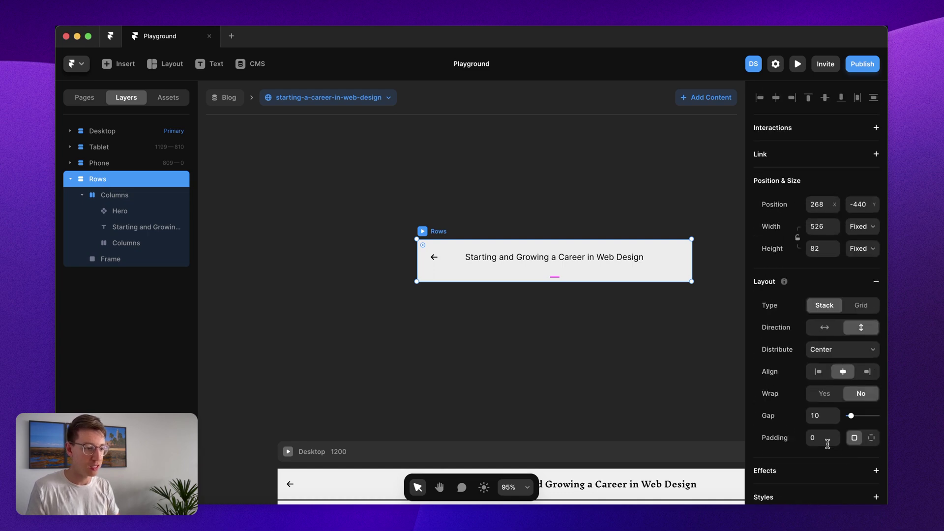
left_click(817, 417)
type("0")
left_click(851, 250)
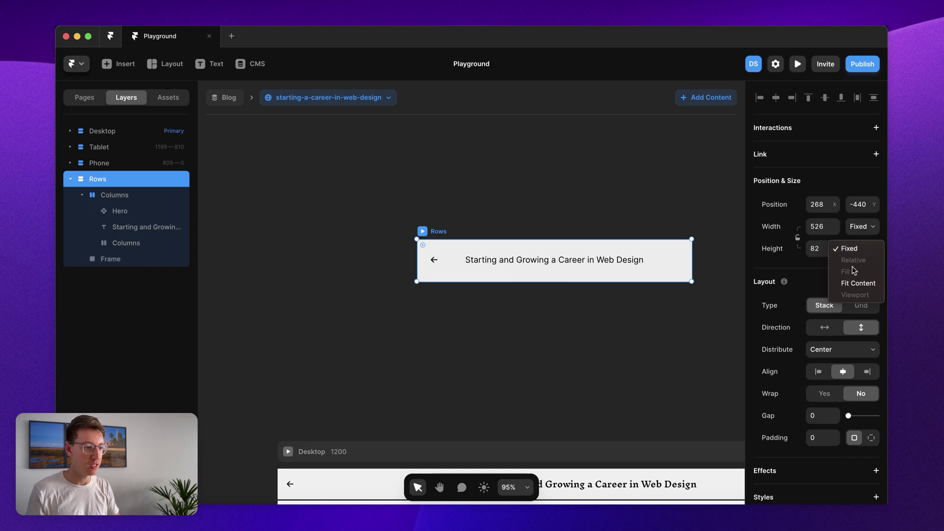
left_click(854, 283)
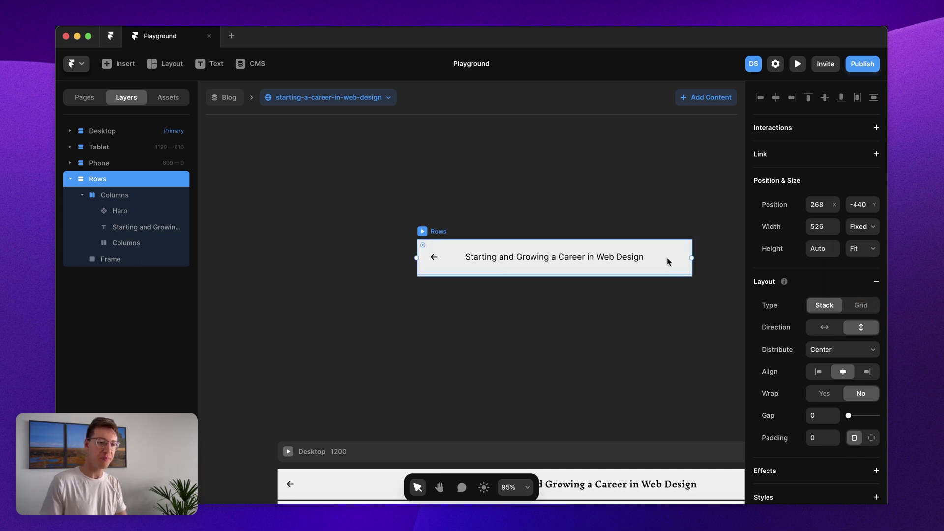
left_click(546, 301)
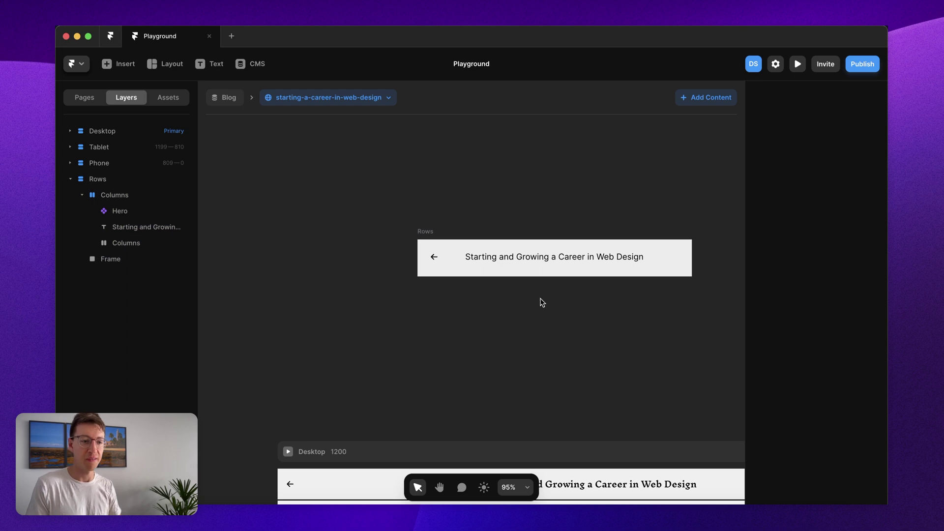
Step: Rename the Frame layer under the header to 'Progress Bar'
left_click(480, 277)
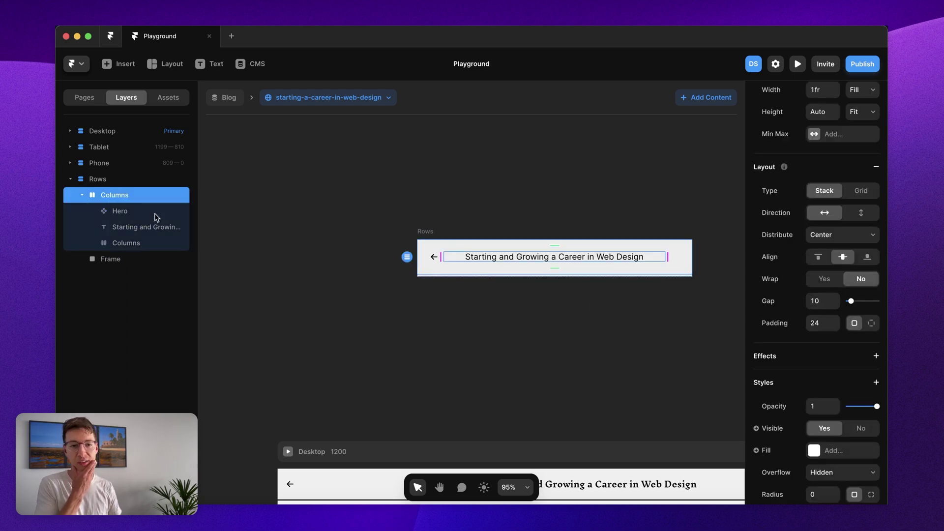
left_click(125, 244)
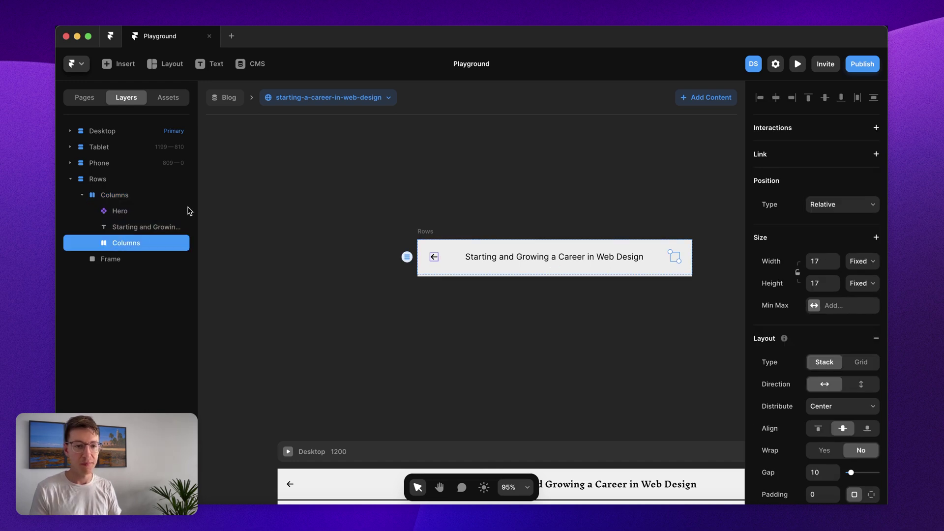
left_click(113, 181)
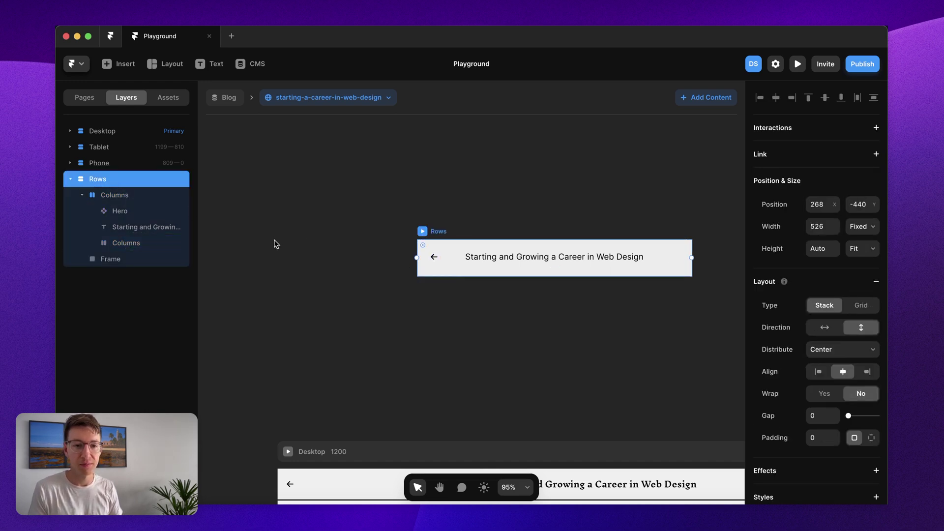
left_click(118, 260)
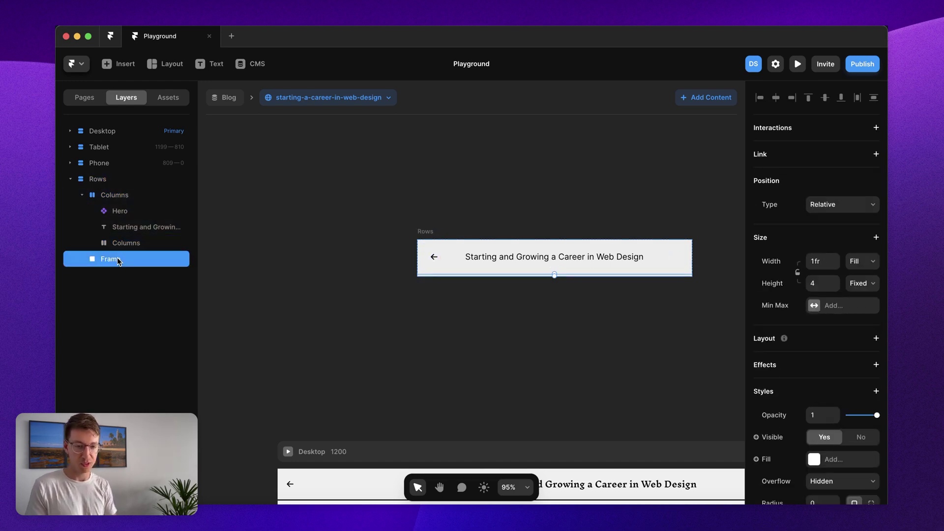
double_click(118, 259)
type("Progress")
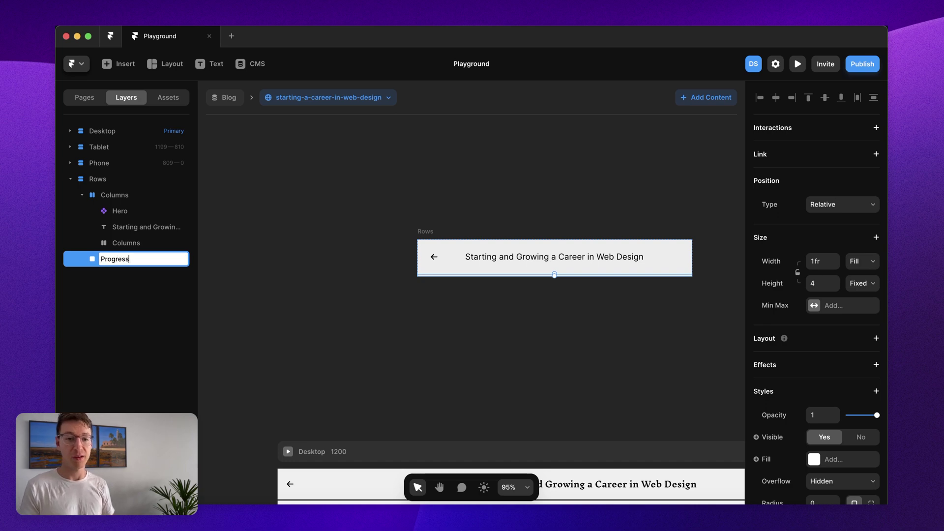
type(" Bar")
key("Return")
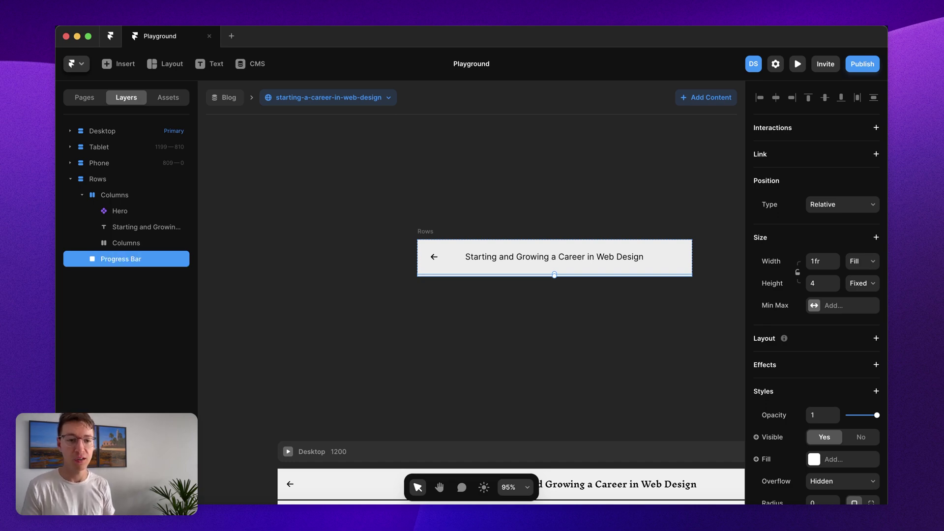
Step: Rename the Columns stack to 'Blog Content'
left_click(439, 242)
key("super+r")
type("Arti")
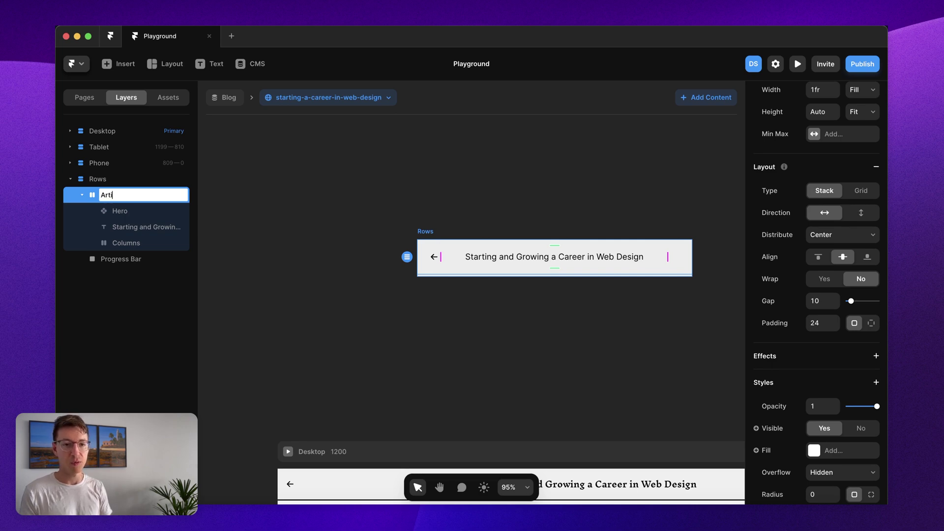
key("BackSpace")
key("BackSpace")
key("BackSpace")
key("BackSpace")
type("Blog Con")
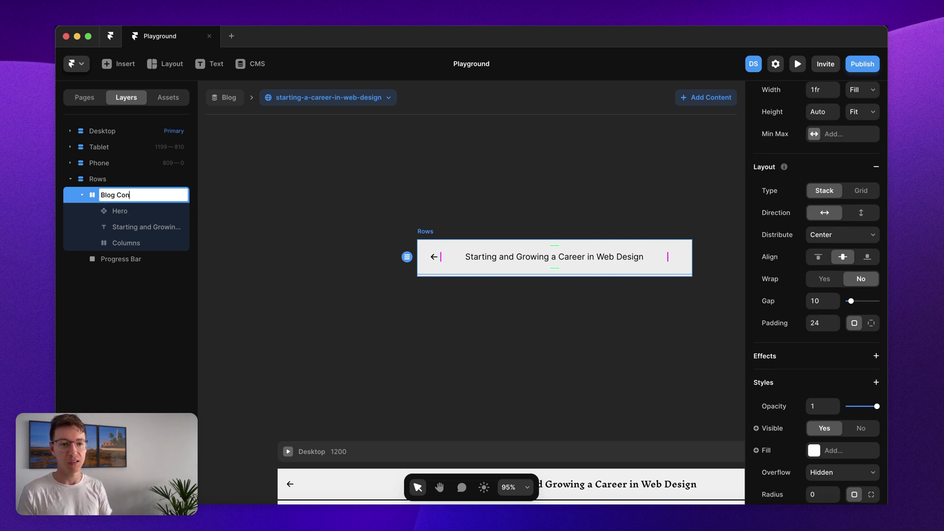
type("te")
key("BackSpace")
type("tent")
key("Return")
Step: Rename the outer Rows frame to 'Progress Header'
left_click(426, 231)
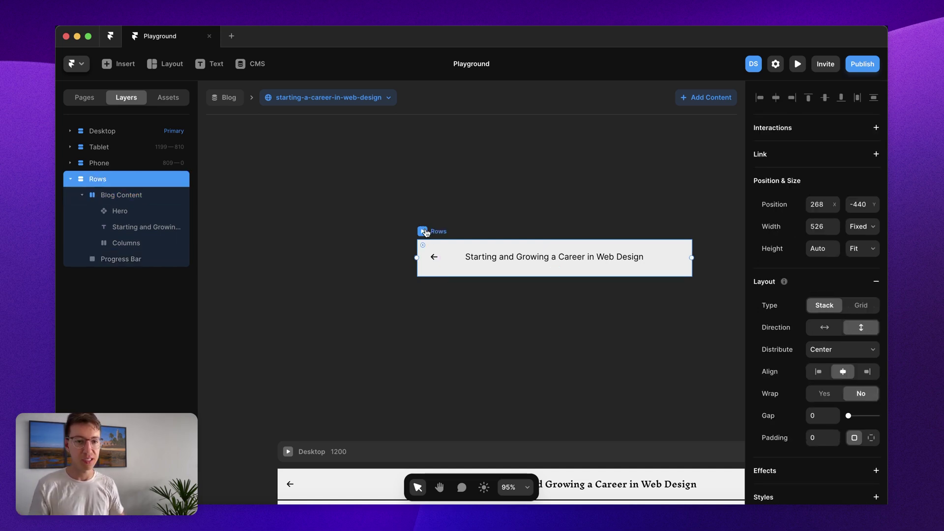
double_click(426, 231)
type("Prog")
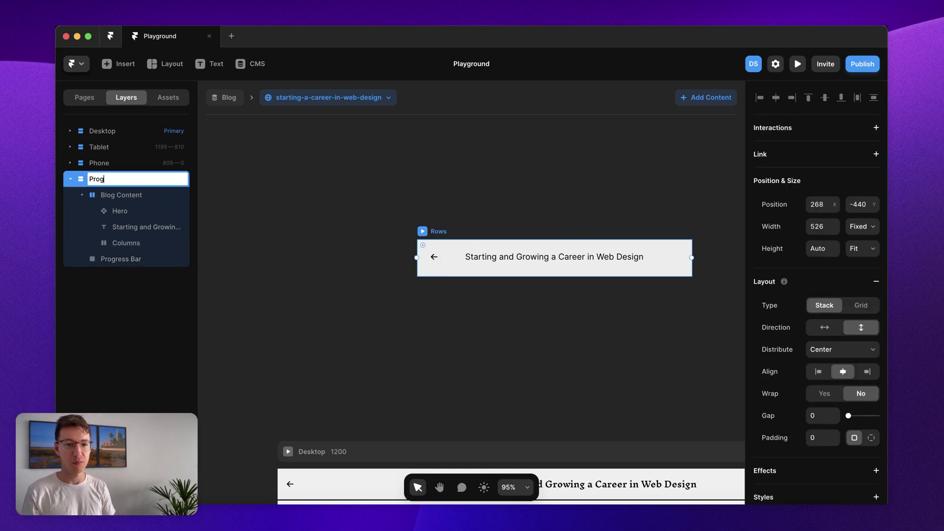
type("ress Header")
key("Return")
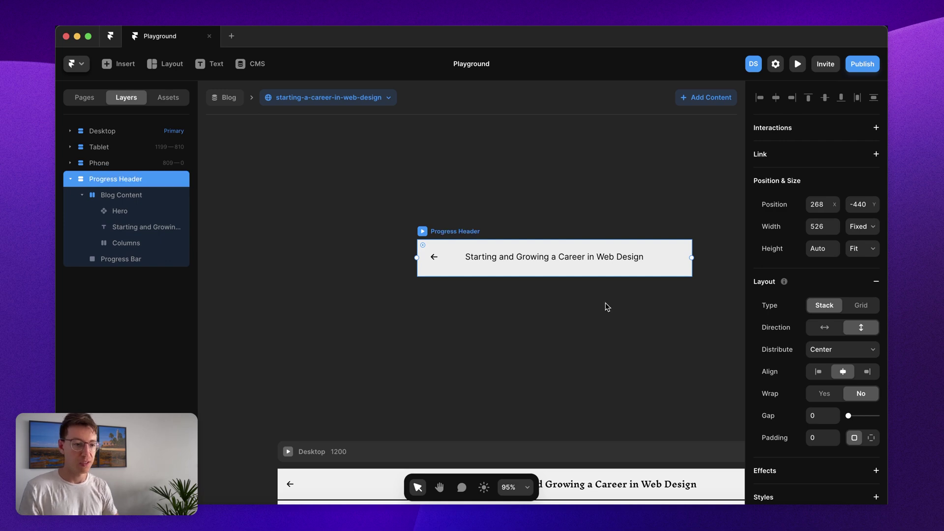
left_click(585, 295)
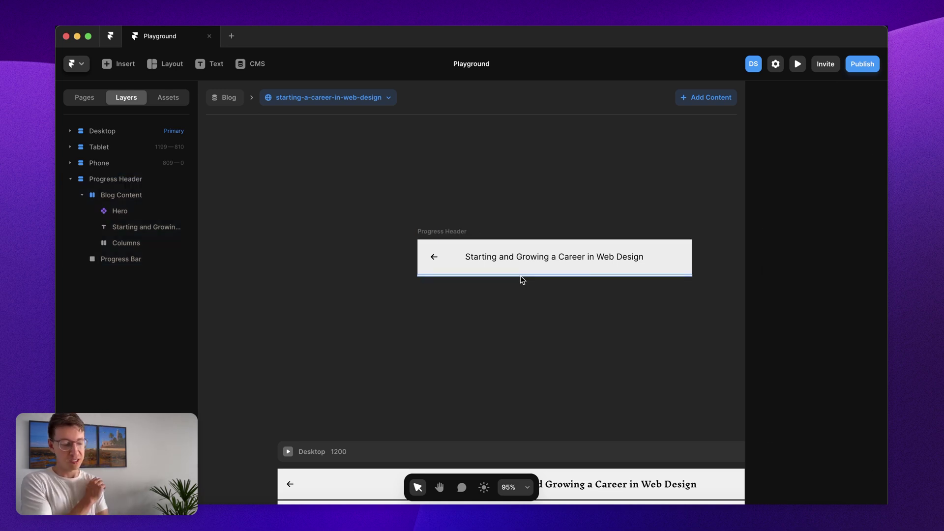
Step: Draw a black-filled frame below the header, then delete it as misplaced
left_click(520, 276)
scroll(516, 277, "up", 5)
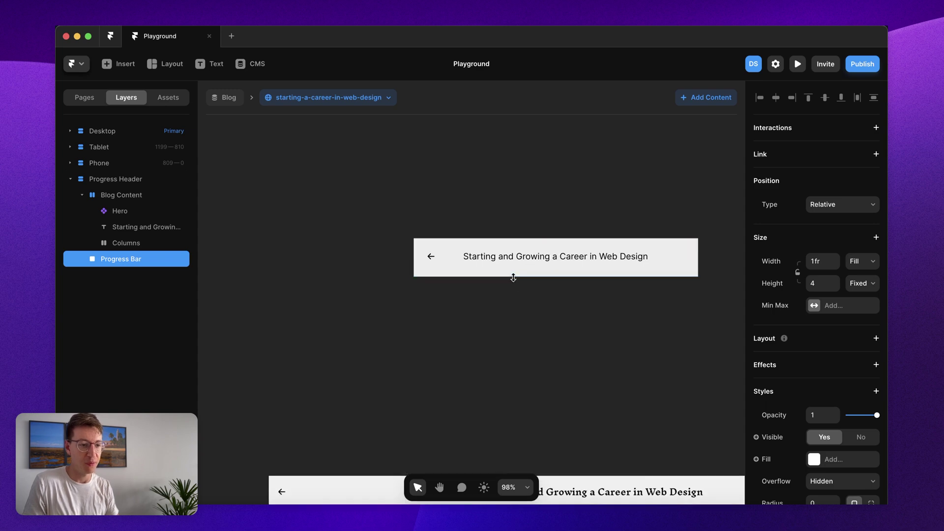
scroll(513, 278, "up", 5)
scroll(513, 278, "down", 3)
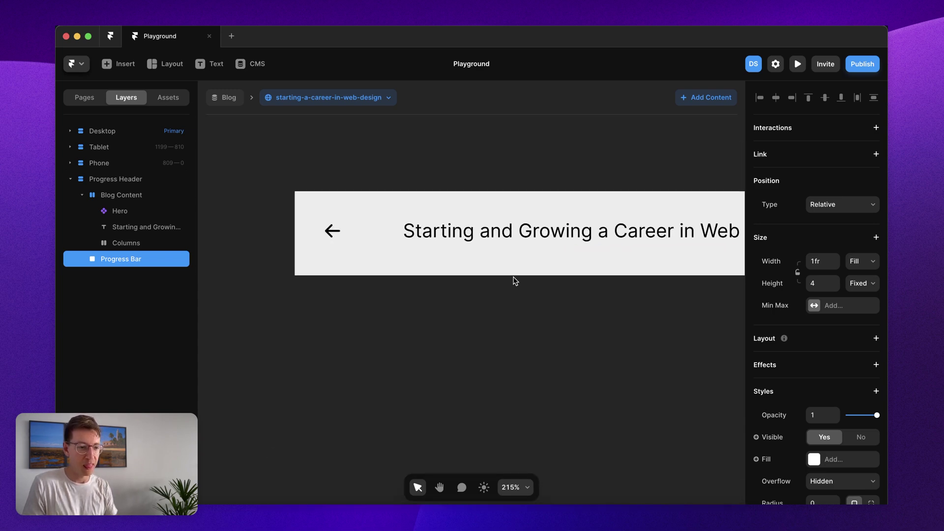
key("f")
left_click_drag(421, 321, 578, 411)
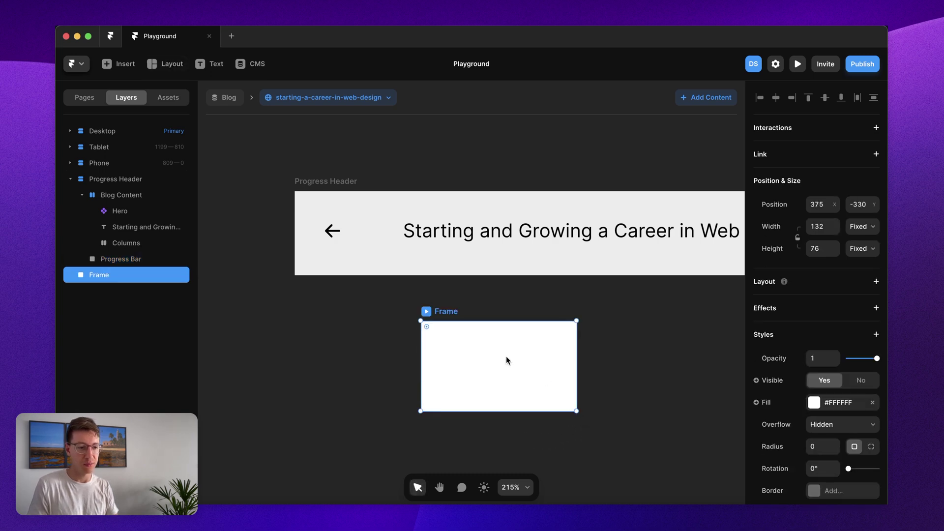
left_click(826, 406)
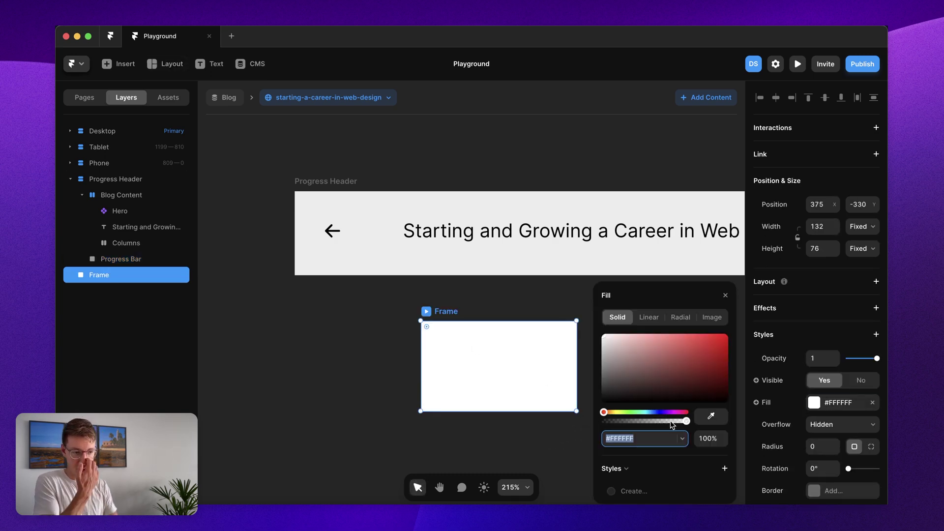
left_click_drag(618, 393, 580, 426)
left_click(509, 445)
left_click(432, 315)
key("Delete")
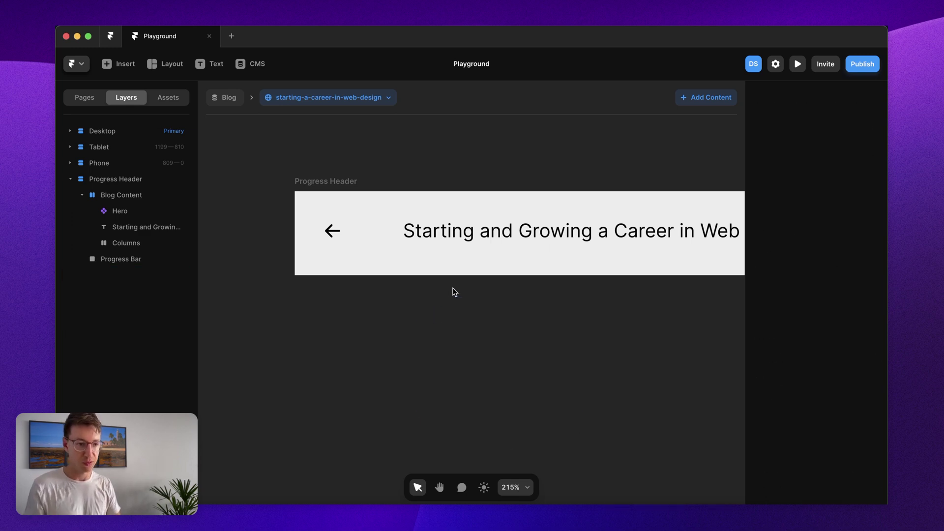
Step: Draw a new frame inside the Progress Bar and centre it vertically and horizontally
left_click(445, 272)
key("f")
left_click_drag(445, 272, 294, 359)
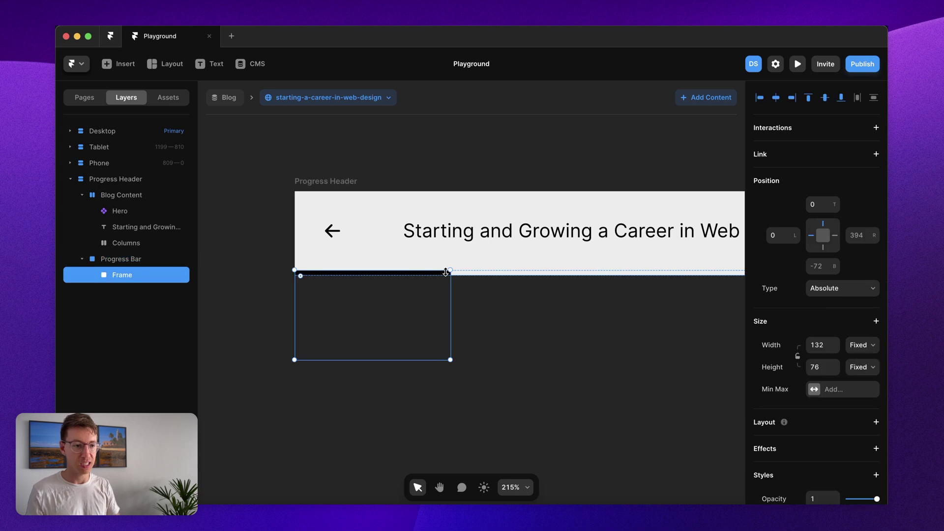
left_click(825, 98)
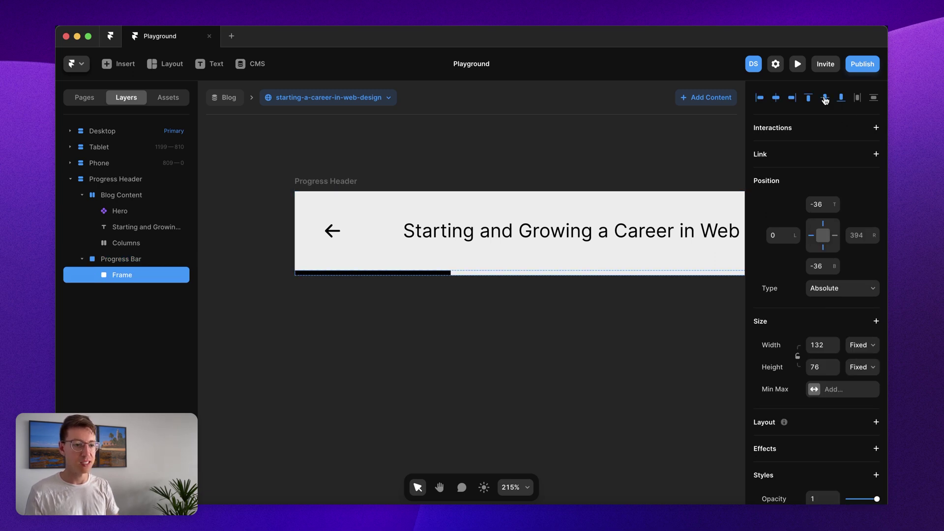
left_click(776, 98)
Step: Set the new frame's width to 100% relative to the Progress Bar
scroll(564, 361, "down", 5)
left_click_drag(618, 325, 708, 326)
left_click(858, 345)
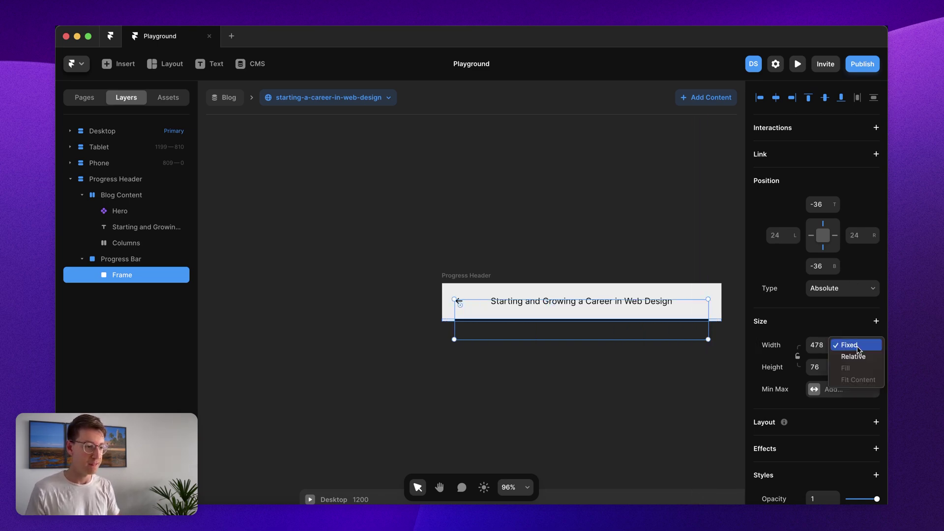
left_click(855, 358)
left_click(821, 347)
type("10")
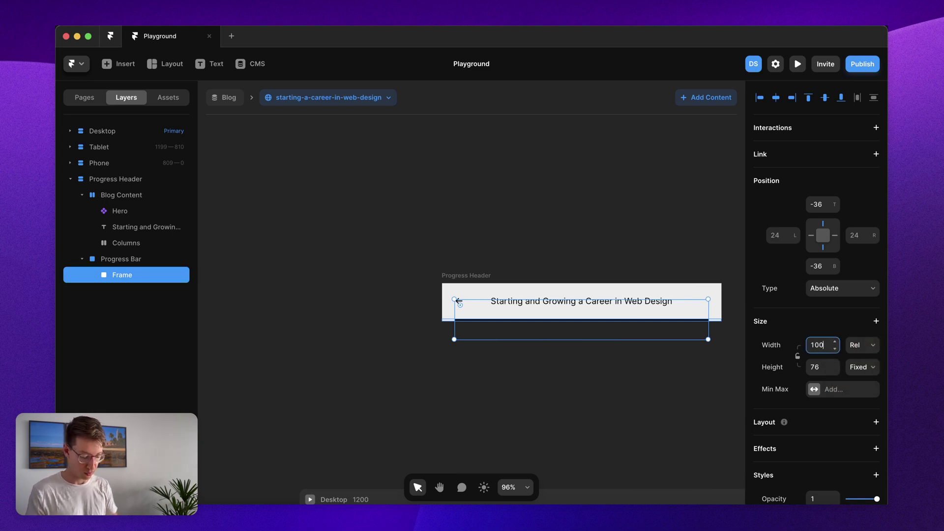
type("0")
key("Return")
Step: Select the standalone Progress Header, undo an attempted widening, and zoom out to the Desktop page
left_click(631, 379)
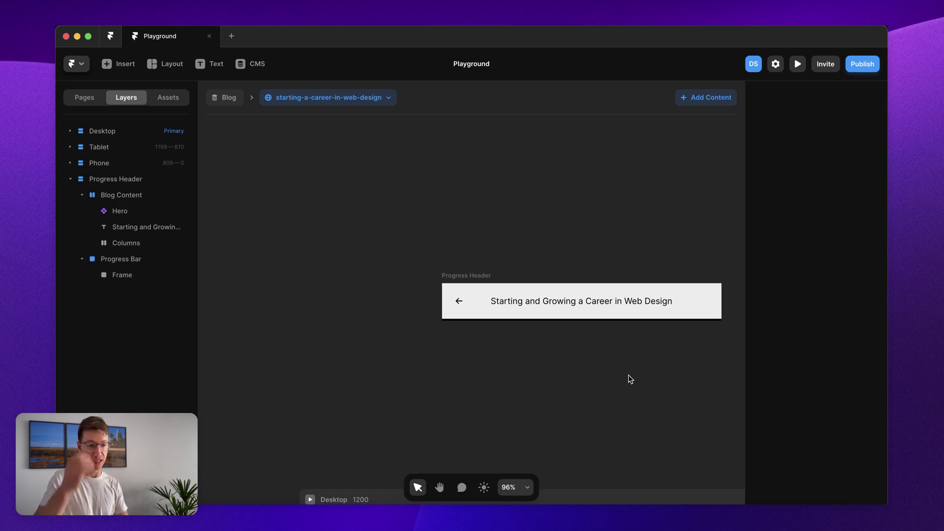
scroll(554, 313, "up", 2)
scroll(554, 314, "down", 5)
scroll(554, 314, "up", 4)
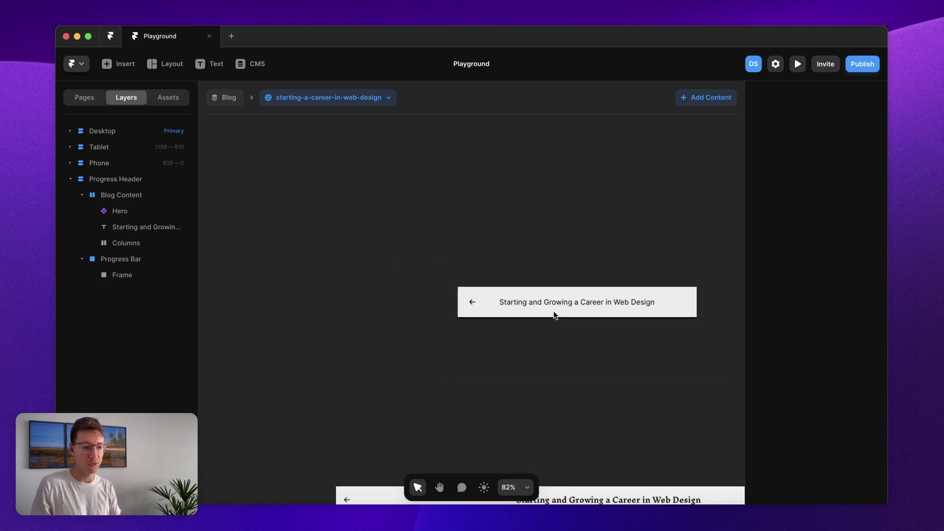
left_click(470, 280)
left_click_drag(455, 291, 378, 289)
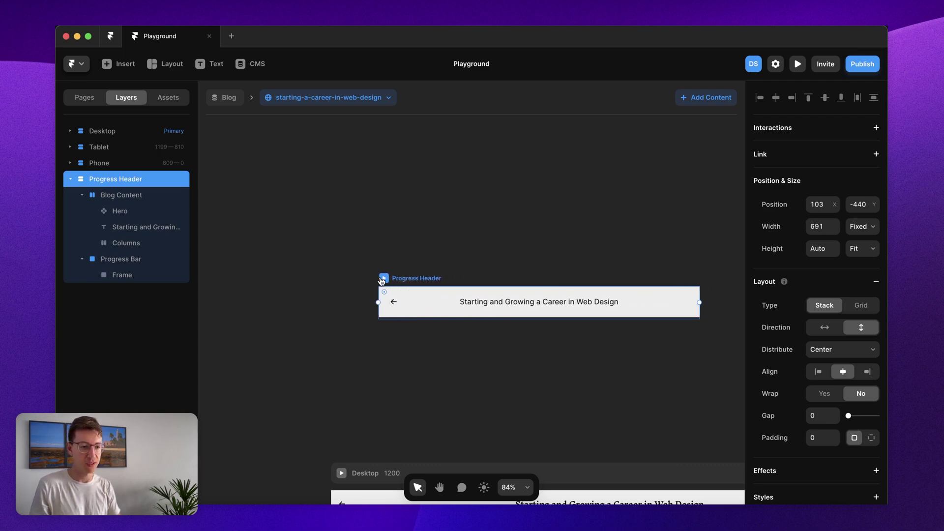
key("super+z")
key("super+minus")
key("super+minus")
scroll(546, 401, "down", 3)
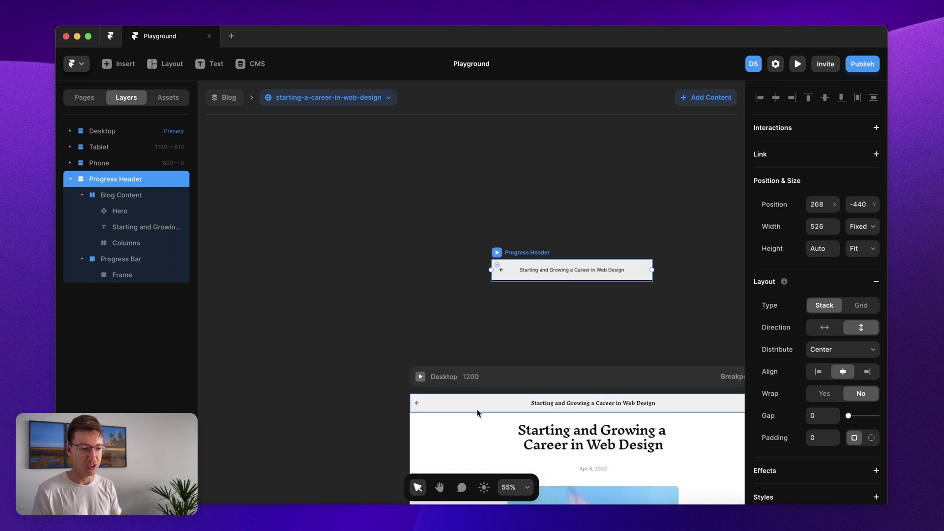
left_click(478, 411)
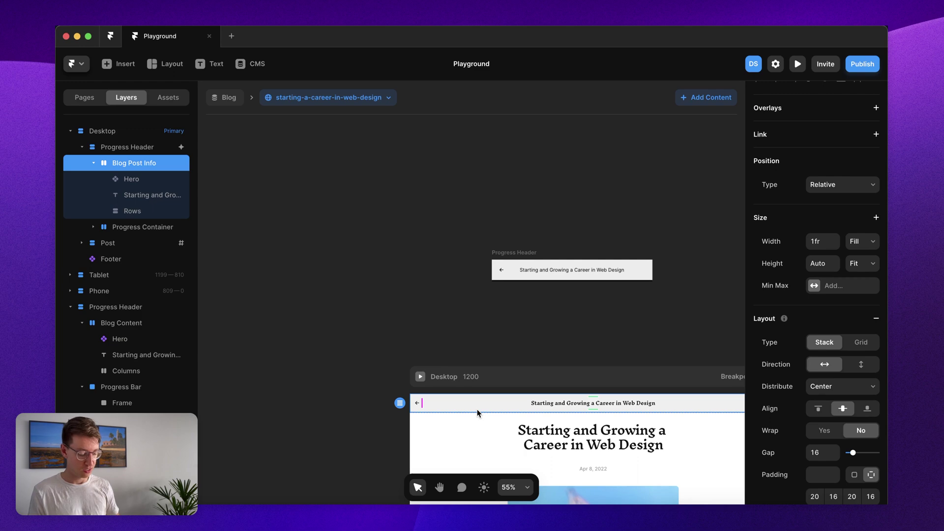
Step: Delete the old sticky Progress Header from the Desktop page
key("Escape")
key("Delete")
scroll(499, 252, "down", 5)
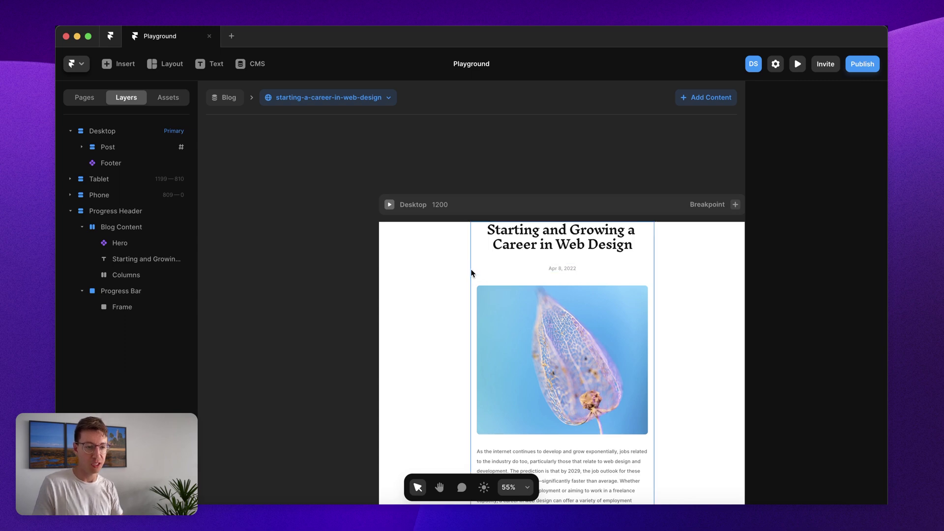
scroll(465, 277, "down", 3)
scroll(463, 282, "down", 5)
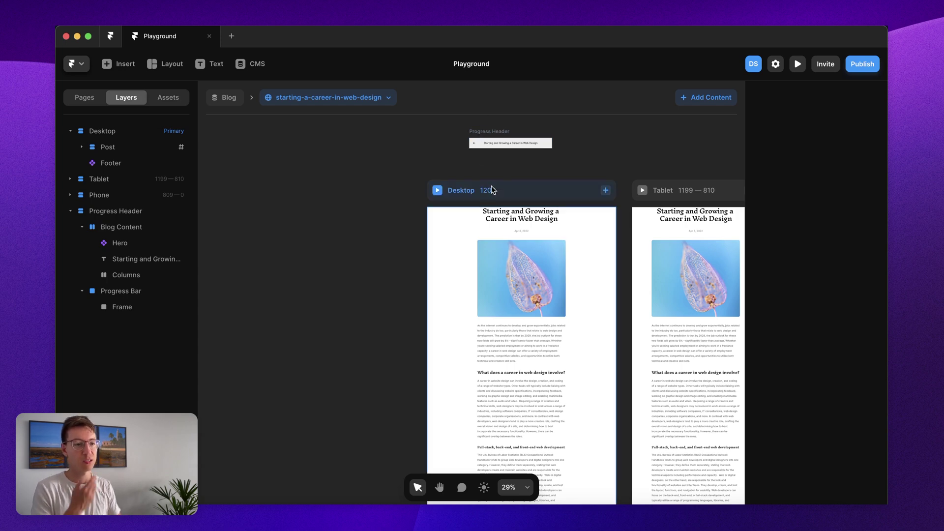
Step: Confirm the Post stack's scroll section name is 'post'
left_click(476, 236)
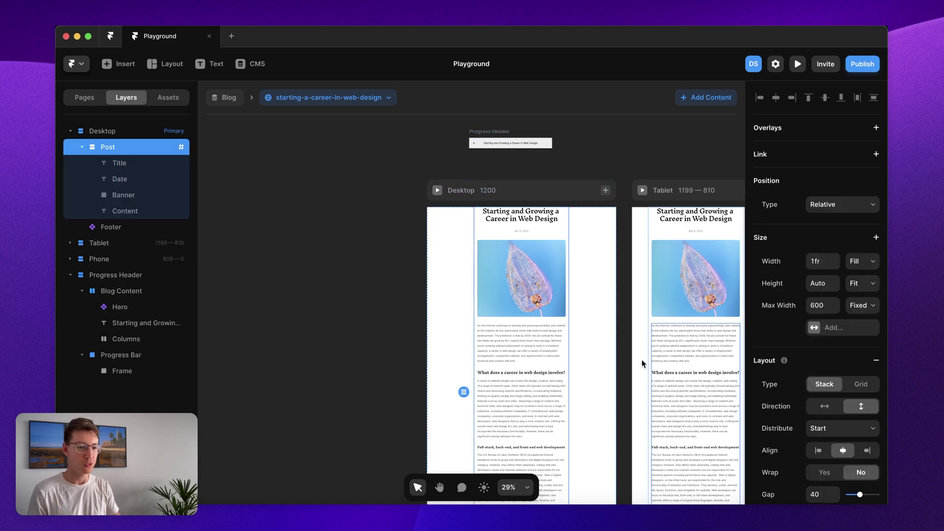
scroll(547, 275, "down", 5)
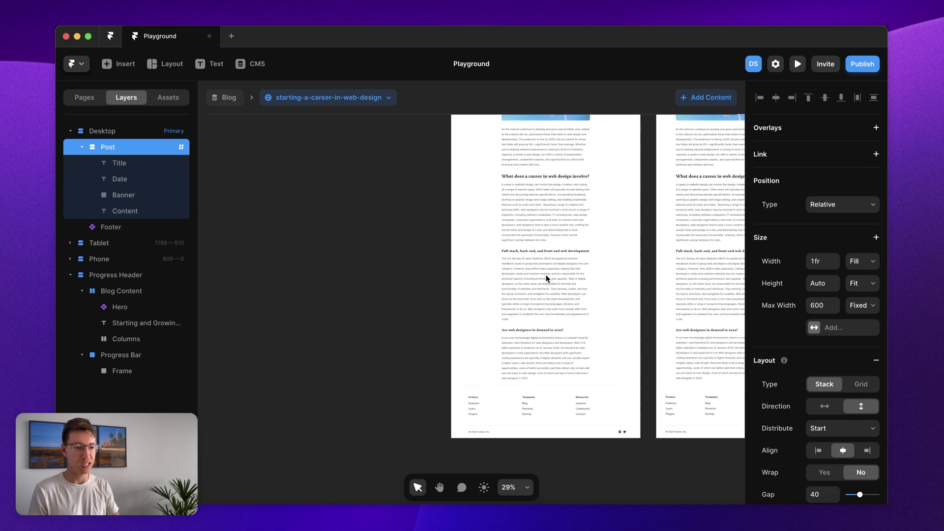
scroll(547, 277, "up", 2)
scroll(550, 320, "up", 2)
scroll(841, 380, "down", 4)
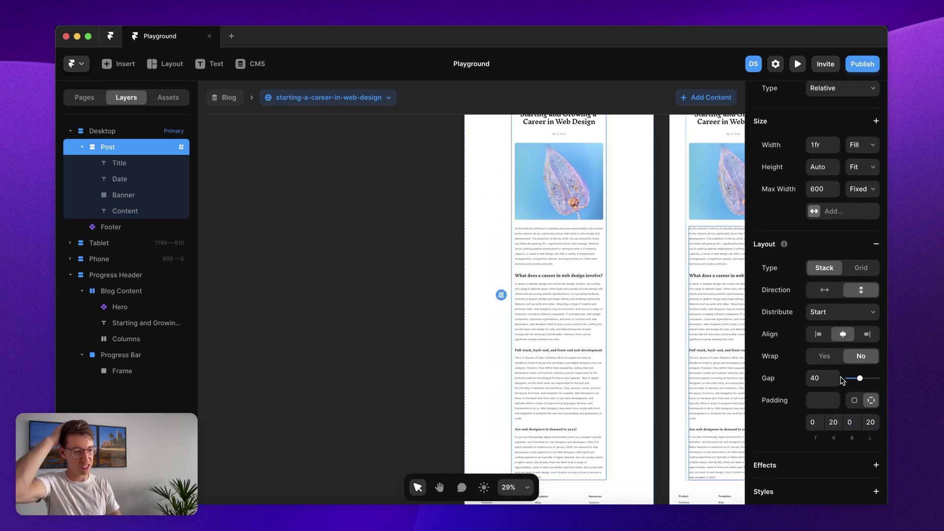
scroll(841, 380, "down", 6)
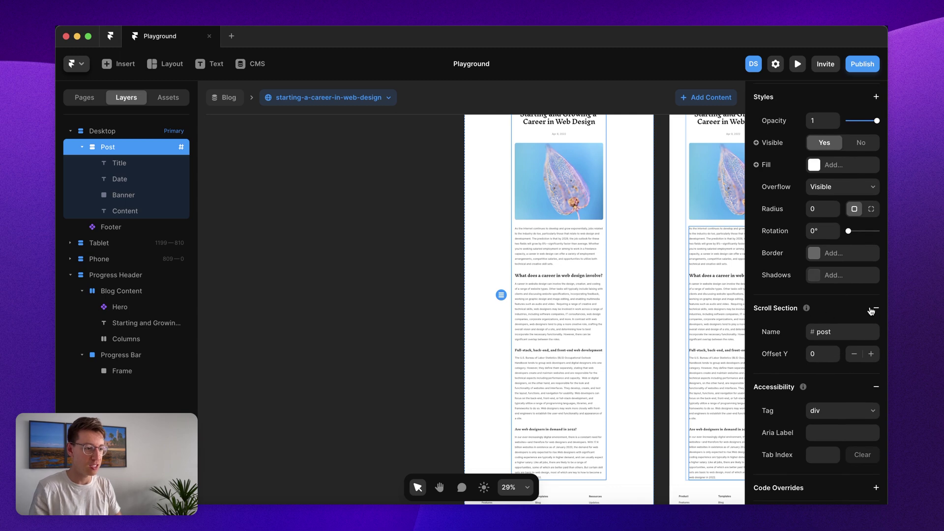
left_click(875, 308)
left_click(875, 309)
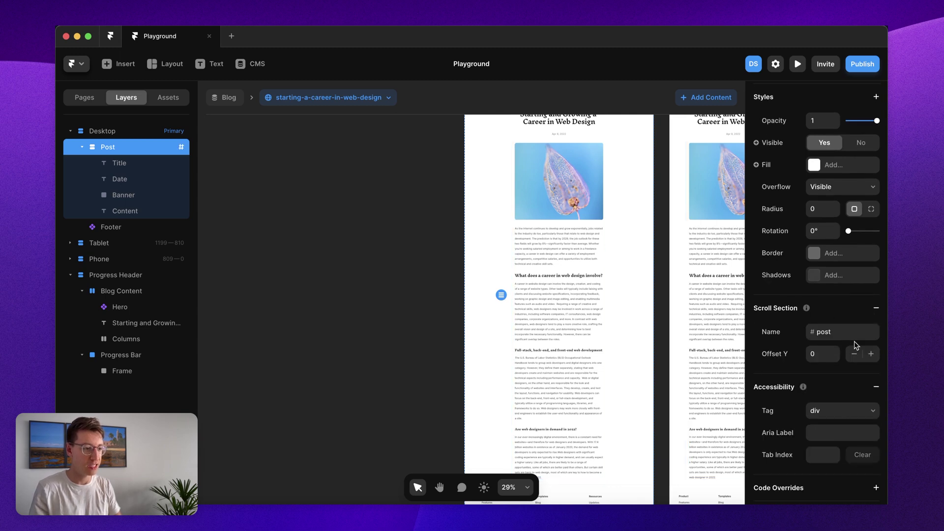
left_click(827, 332)
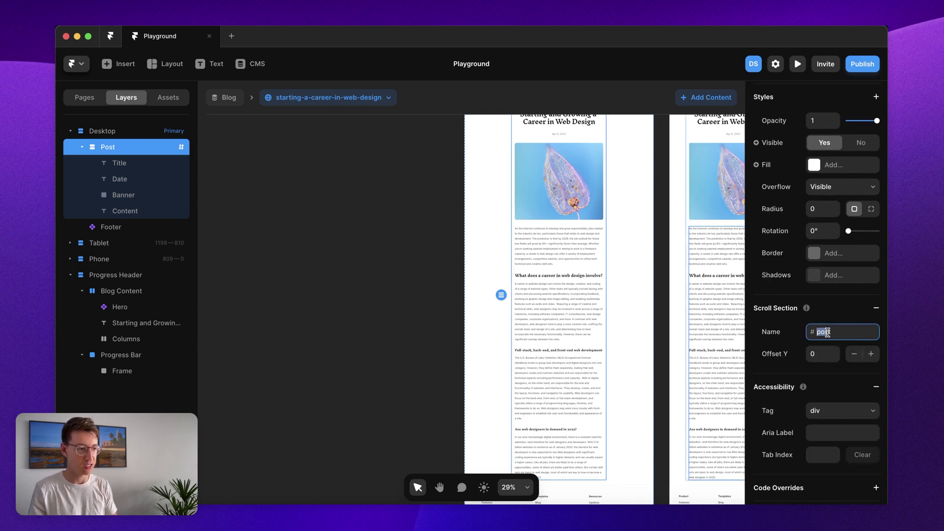
left_click(828, 332)
left_click(444, 298)
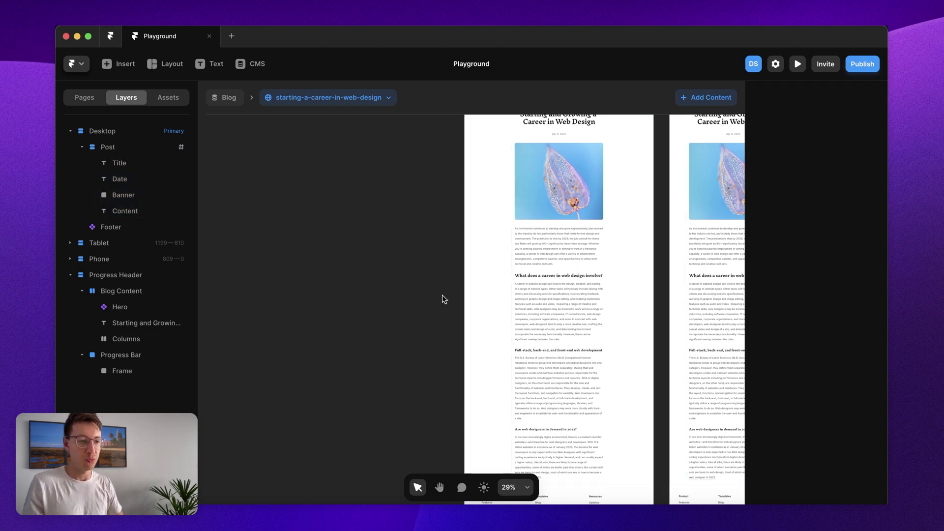
scroll(444, 299, "up", 5)
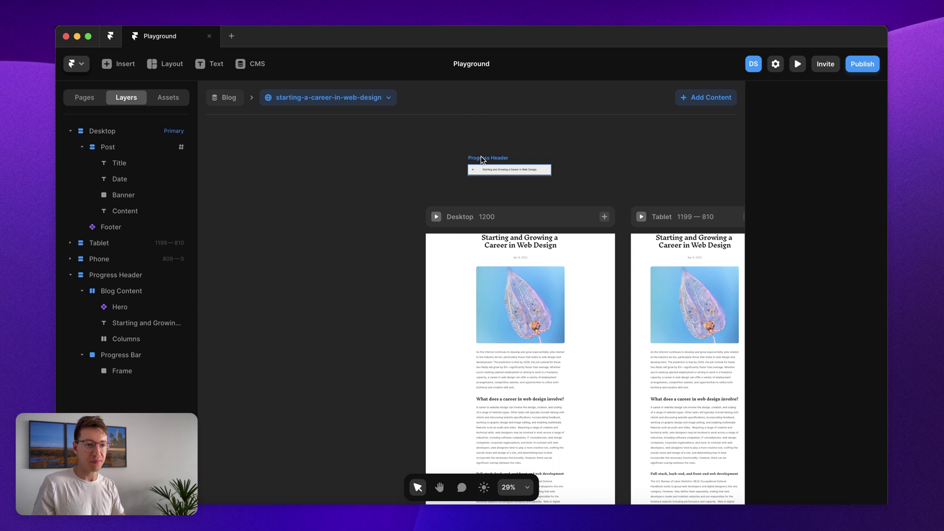
Step: Move the Progress Header into the Desktop page above Post and set its width to Fill
left_click_drag(482, 161, 482, 233)
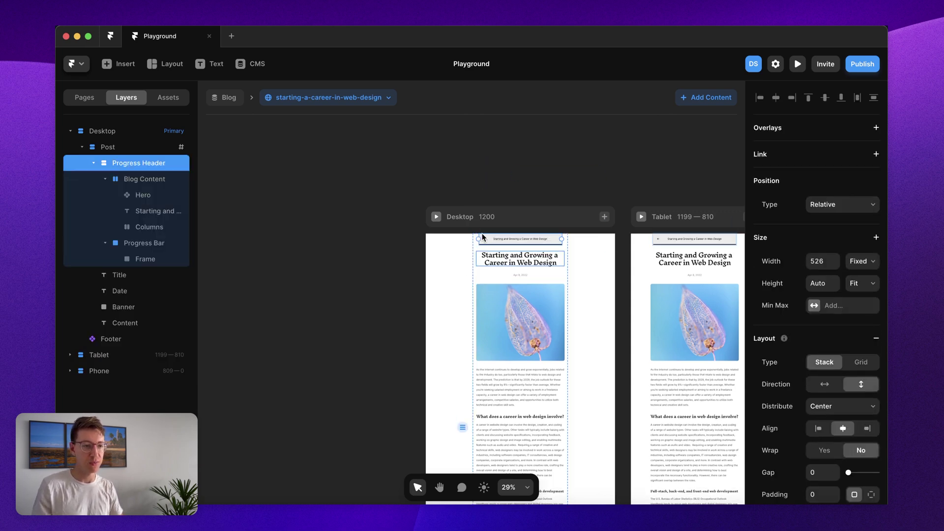
key("Delete")
left_click(460, 217)
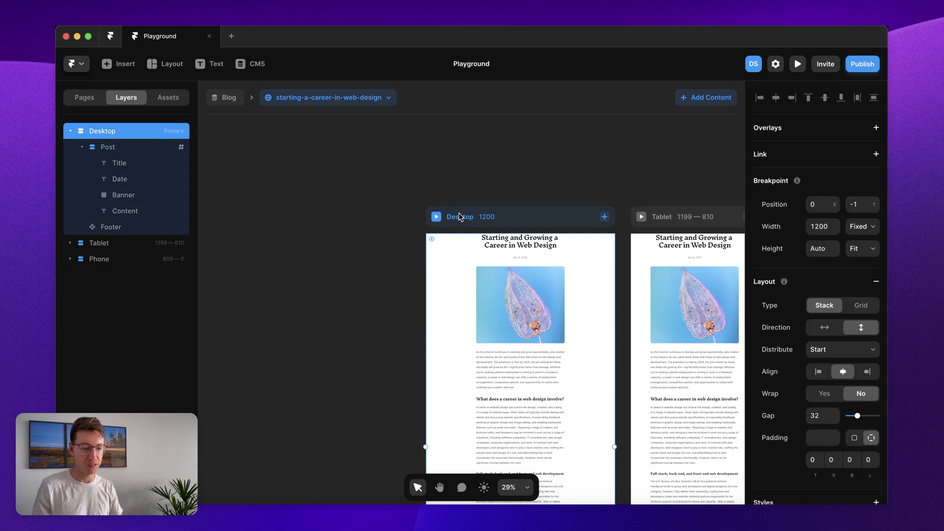
key("ctrl+z")
key("ctrl+z")
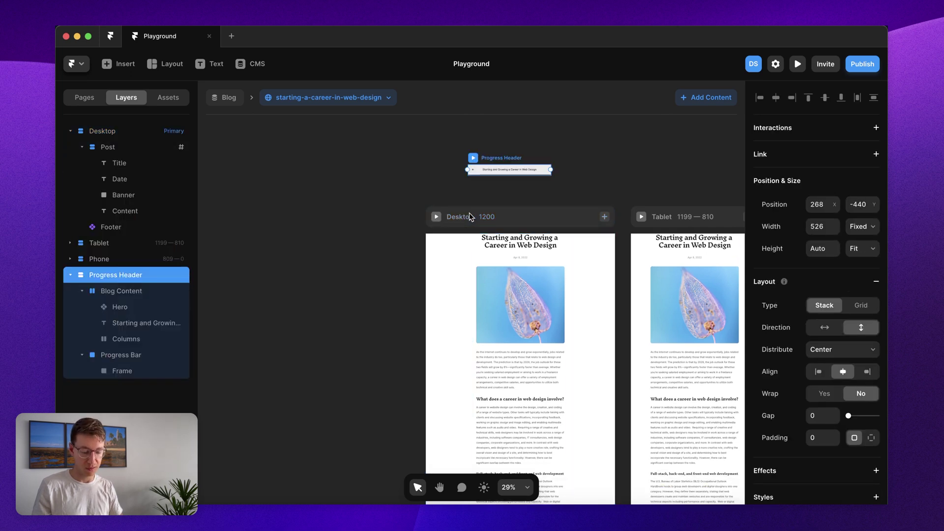
key("ctrl+z")
left_click(451, 217)
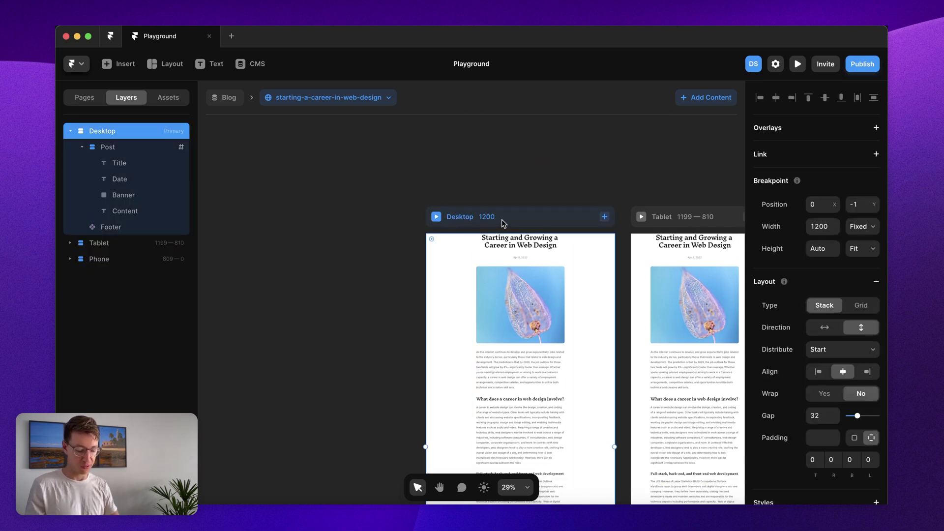
key("ctrl+shift+z")
scroll(503, 222, "down", 10)
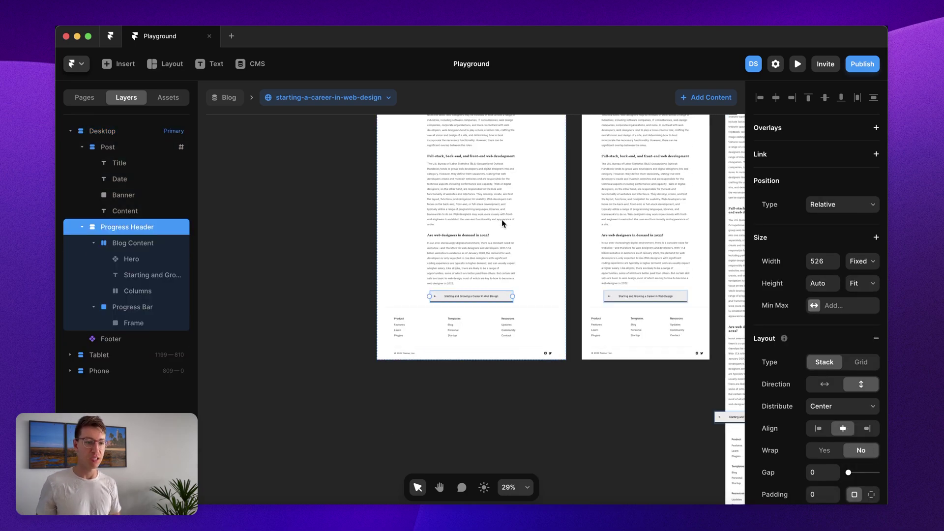
scroll(503, 222, "up", 10)
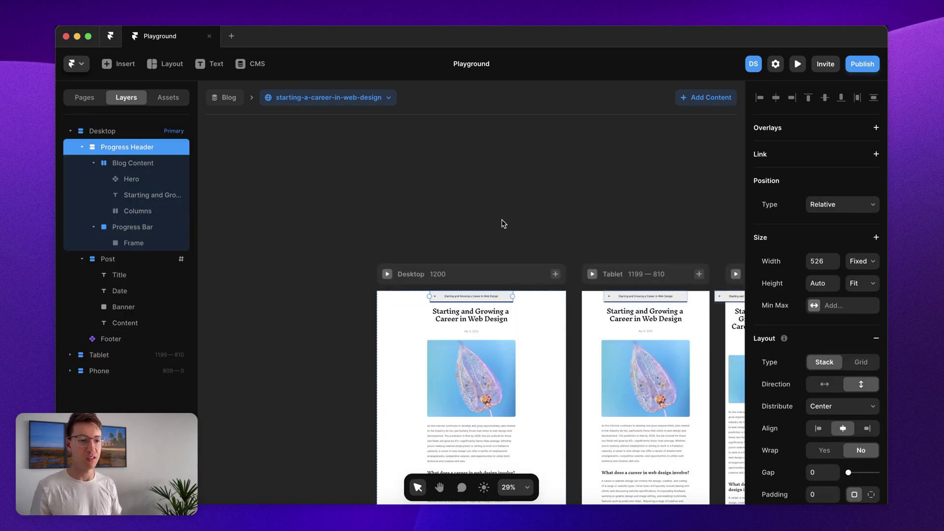
left_click(865, 266)
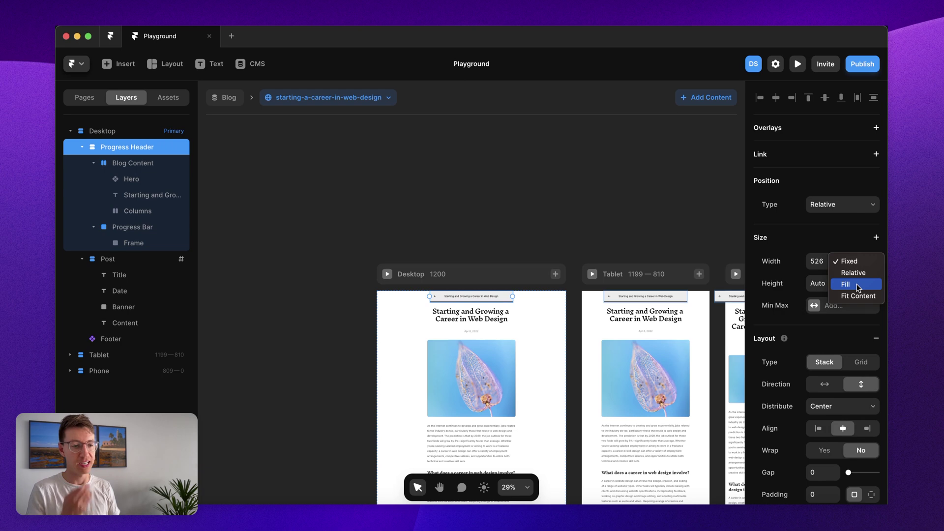
left_click(858, 289)
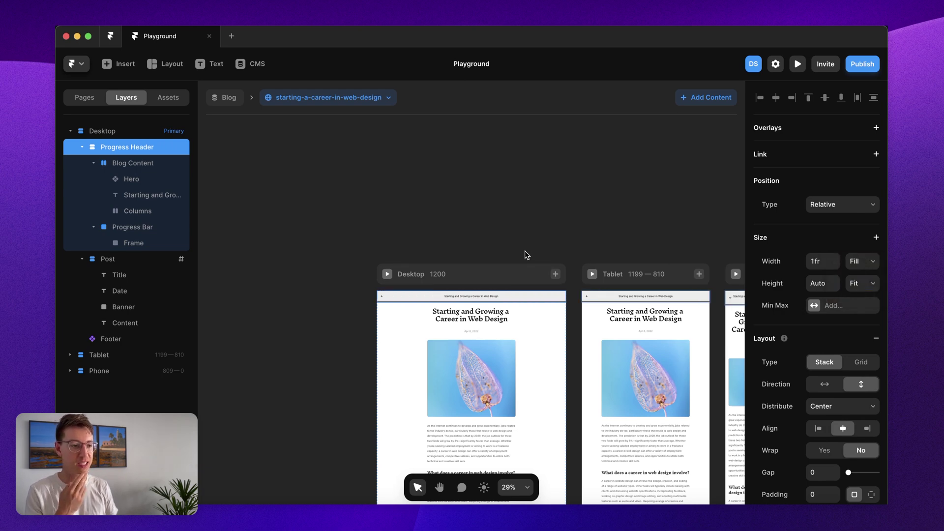
scroll(524, 251, "up", 10)
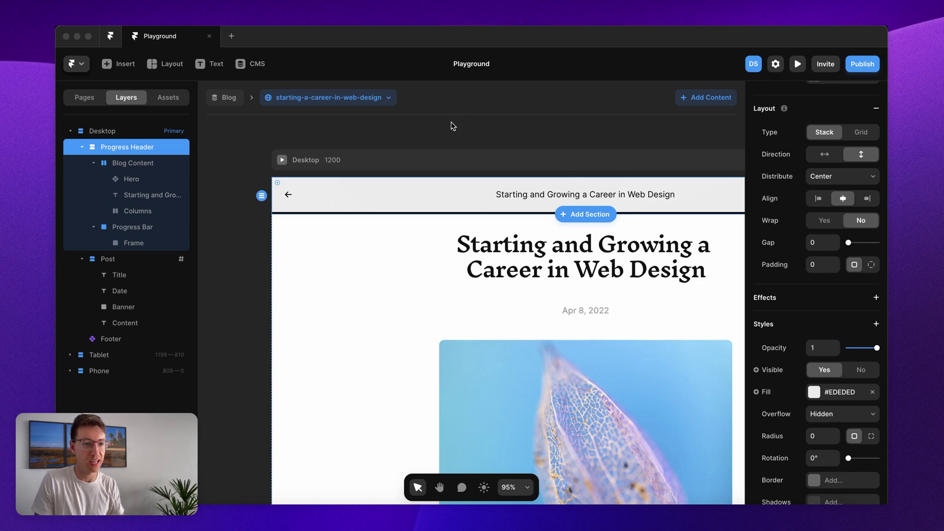
Step: Add a Scroll Animation effect to the Progress Header
left_click(444, 135)
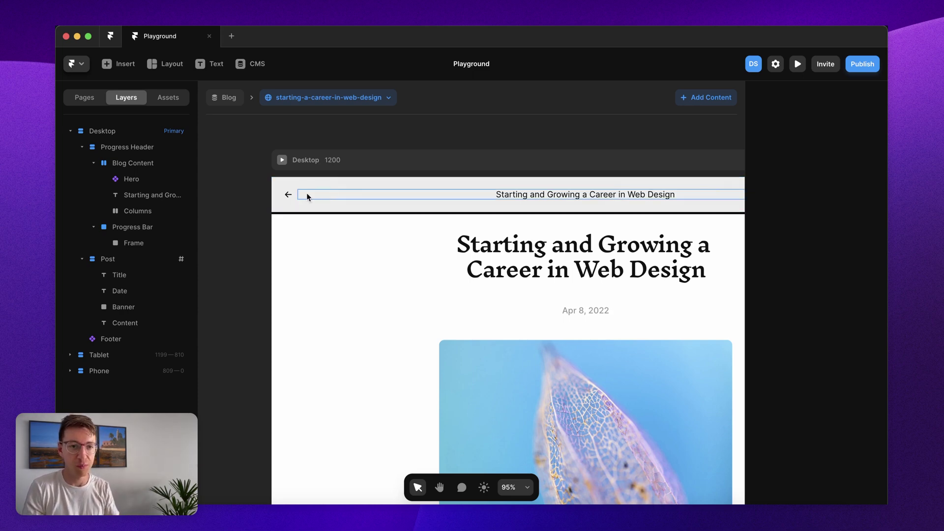
left_click(143, 147)
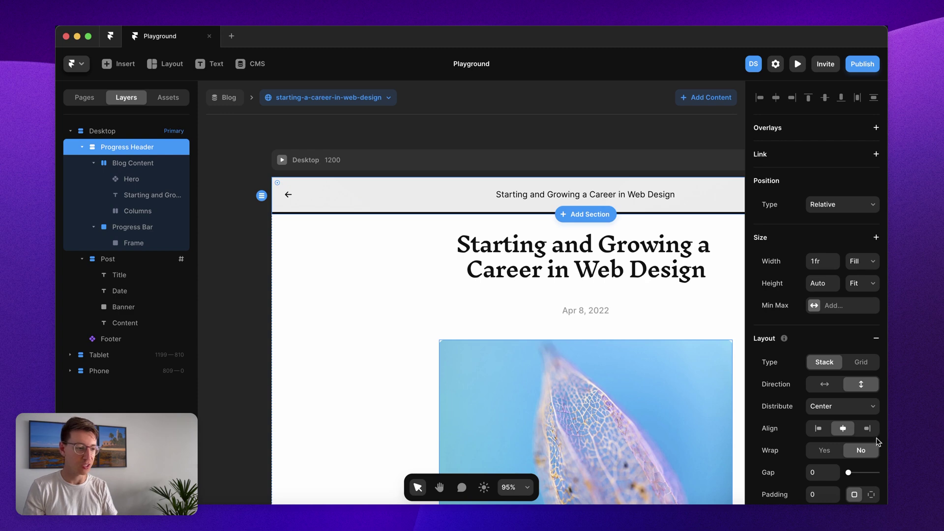
scroll(841, 429, "down", 6)
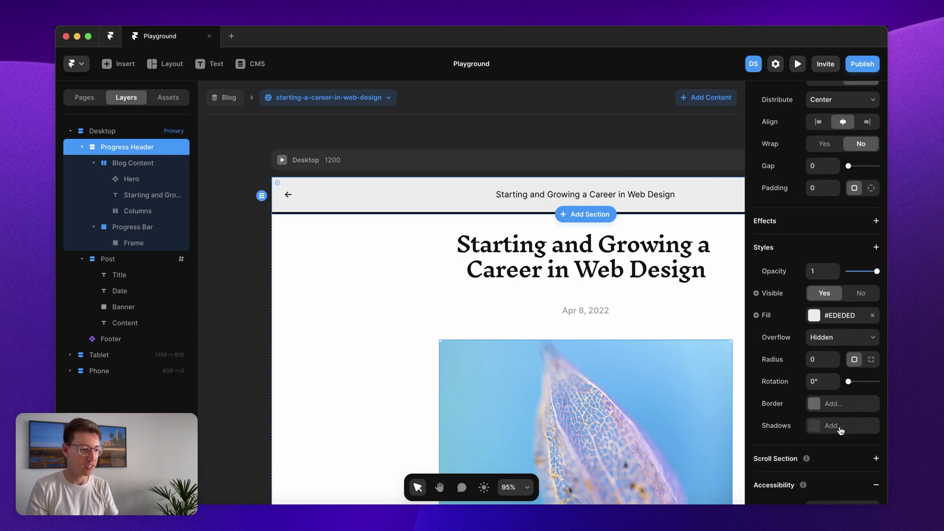
left_click(876, 221)
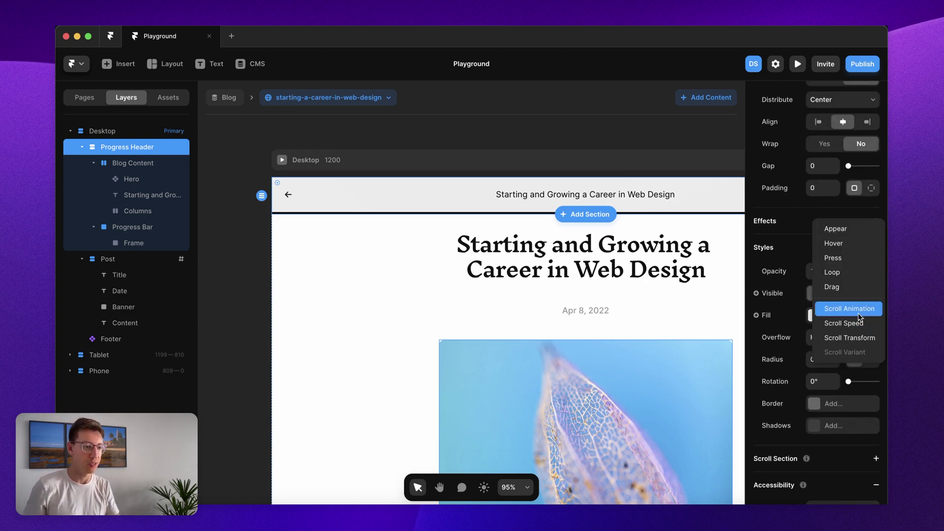
left_click(858, 314)
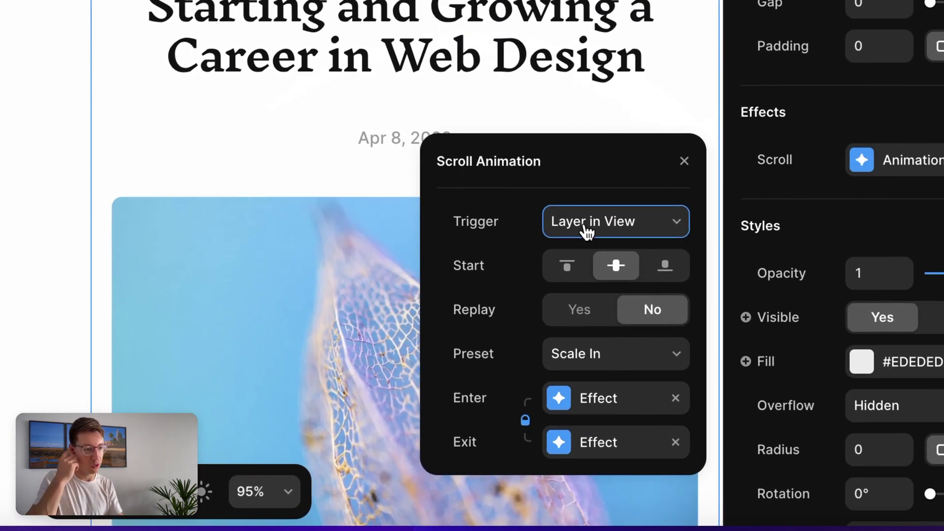
Step: Set the trigger to Section in View on #post with Replay Yes
left_click(586, 231)
left_click(585, 249)
left_click(595, 260)
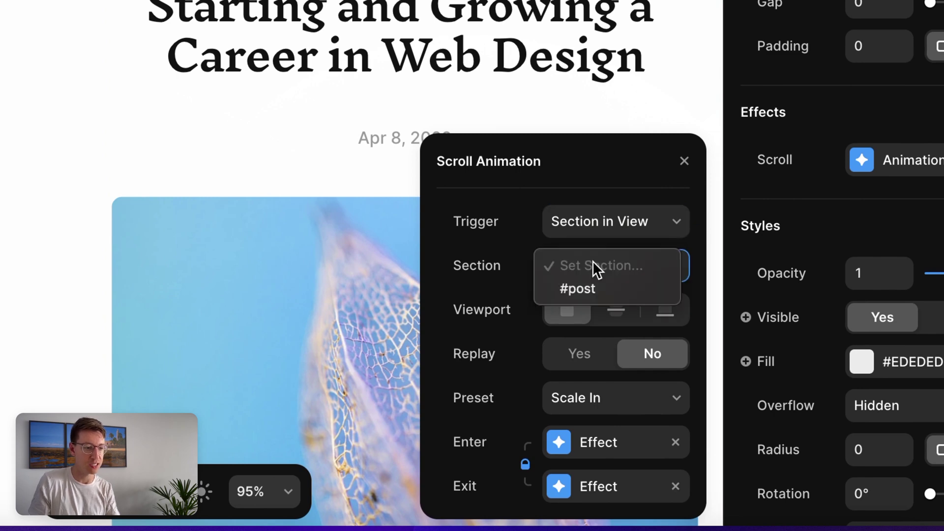
left_click(585, 287)
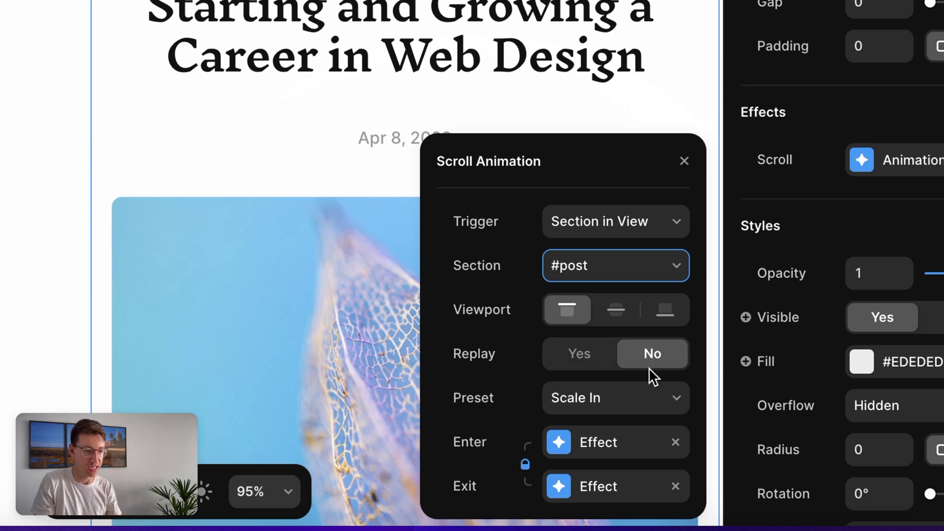
left_click(583, 358)
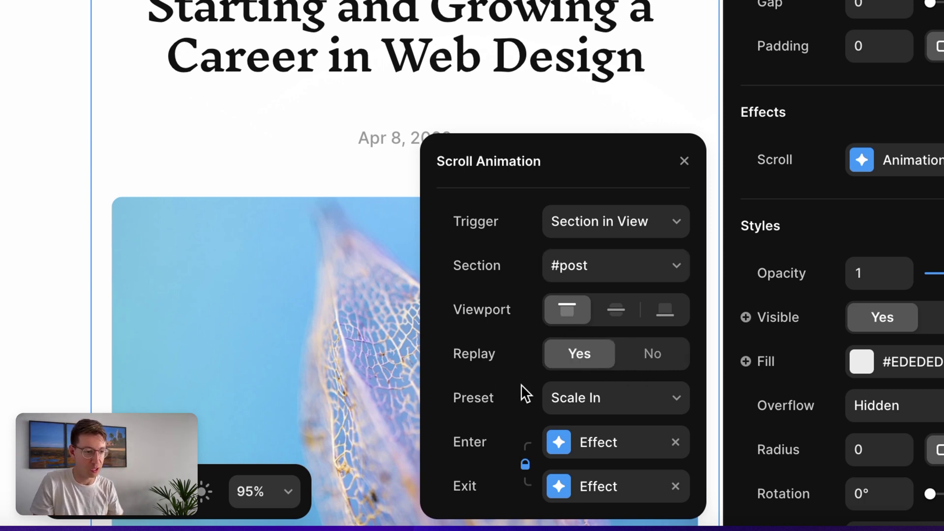
Step: Set the animation's start state to opacity 1, scale 1 and Offset Y -71
left_click(596, 446)
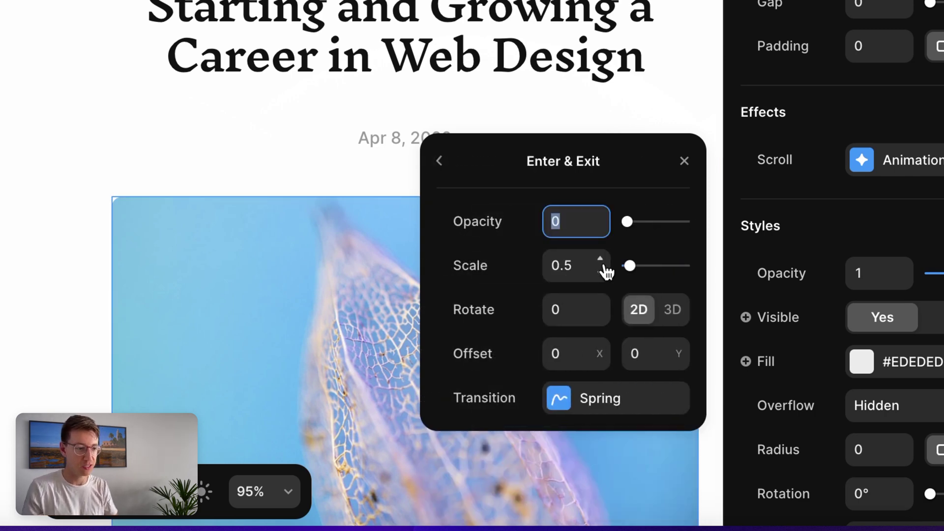
type("1")
key("Tab")
type("1")
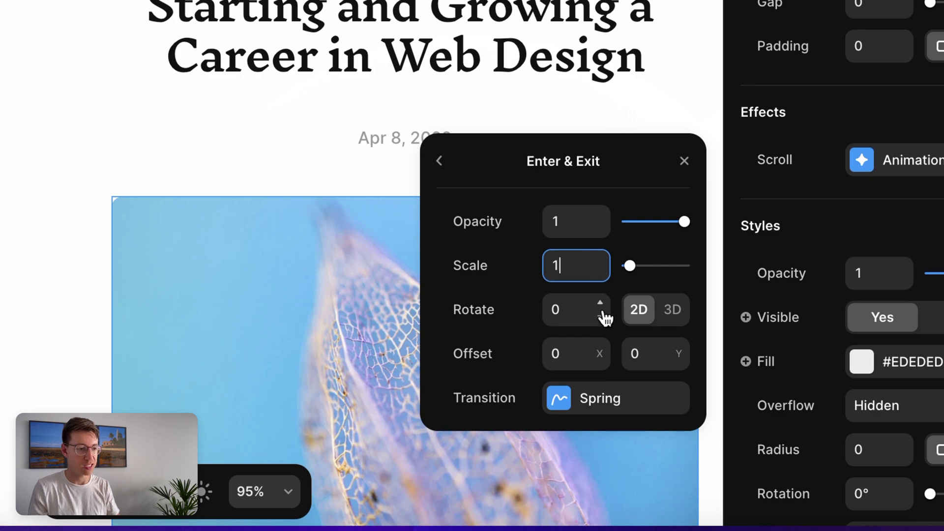
left_click(643, 347)
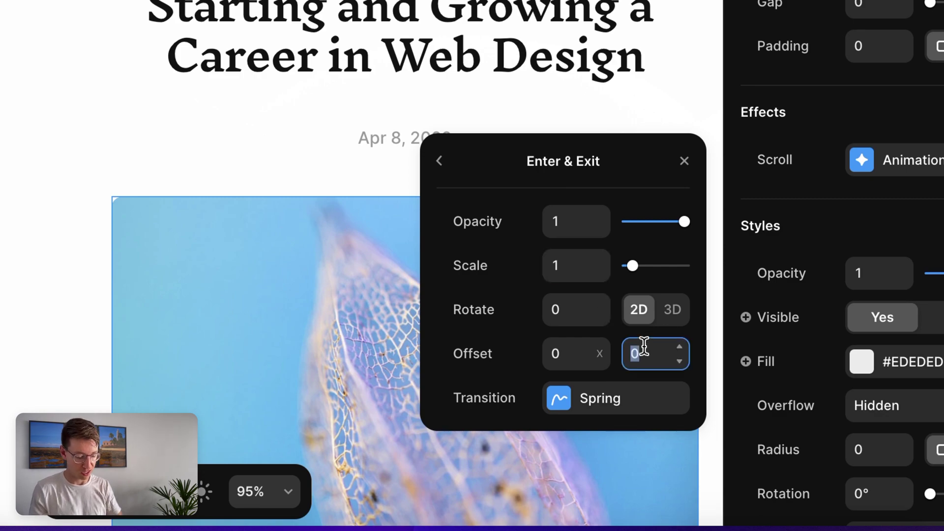
type("-50")
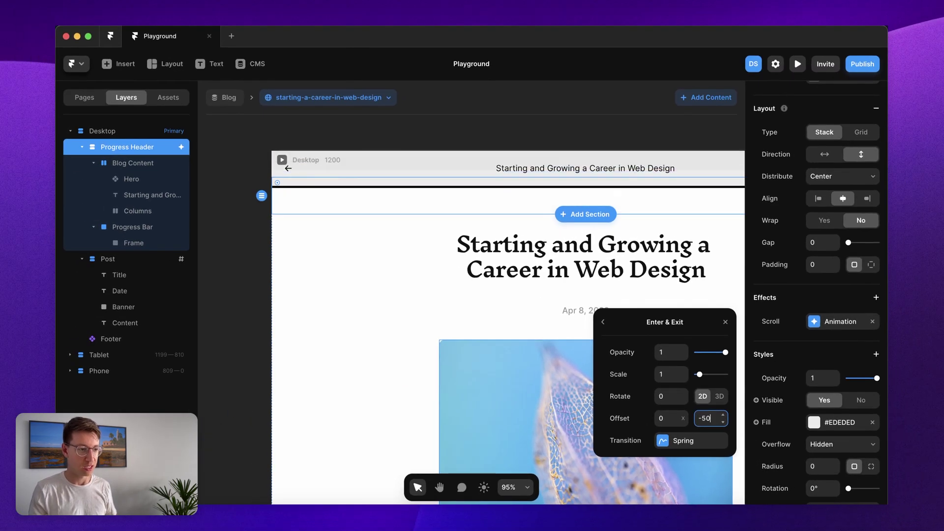
key("shift+Down")
key("shift+Down")
key("shift+Down")
key("Up")
key("Up")
key("Up")
key("Up")
key("Up")
key("Up")
key("Up")
key("Up")
key("Up")
left_click(606, 325)
scroll(846, 182, "up", 5)
left_click(829, 204)
Step: Make the header Sticky, keep Desktop overflow Visible, and launch the page preview
left_click(829, 225)
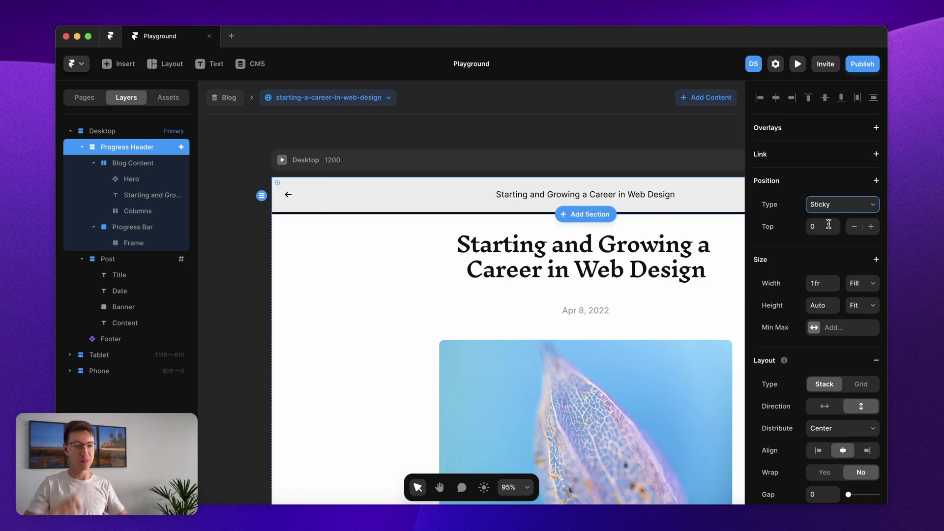
left_click(333, 162)
left_click(819, 415)
left_click(825, 408)
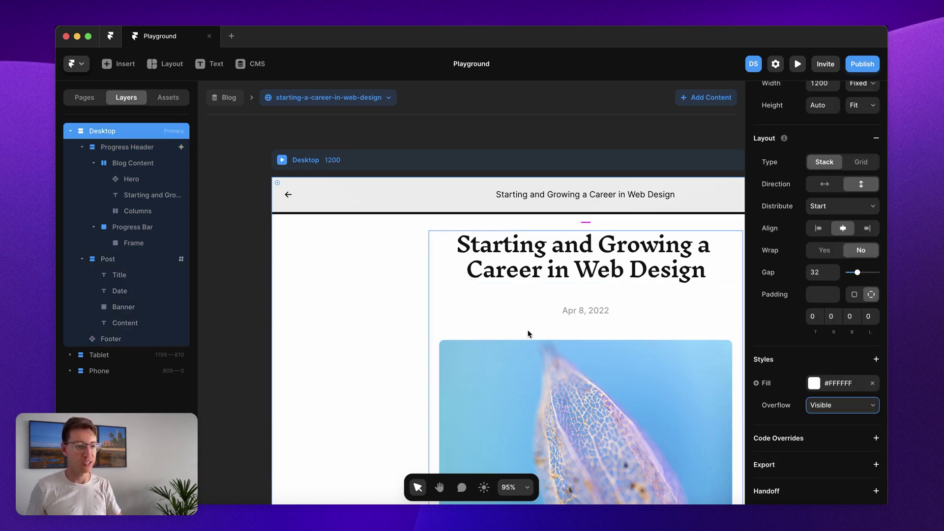
left_click(487, 292)
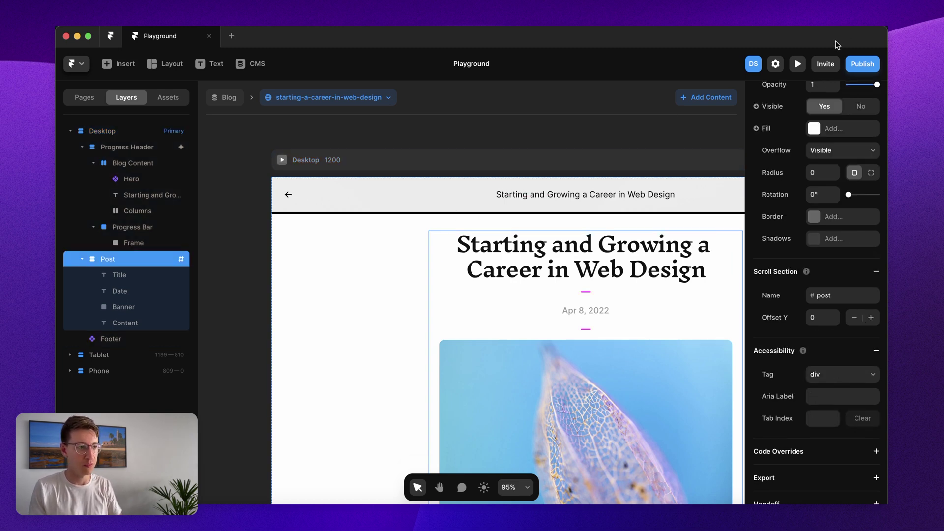
left_click(797, 63)
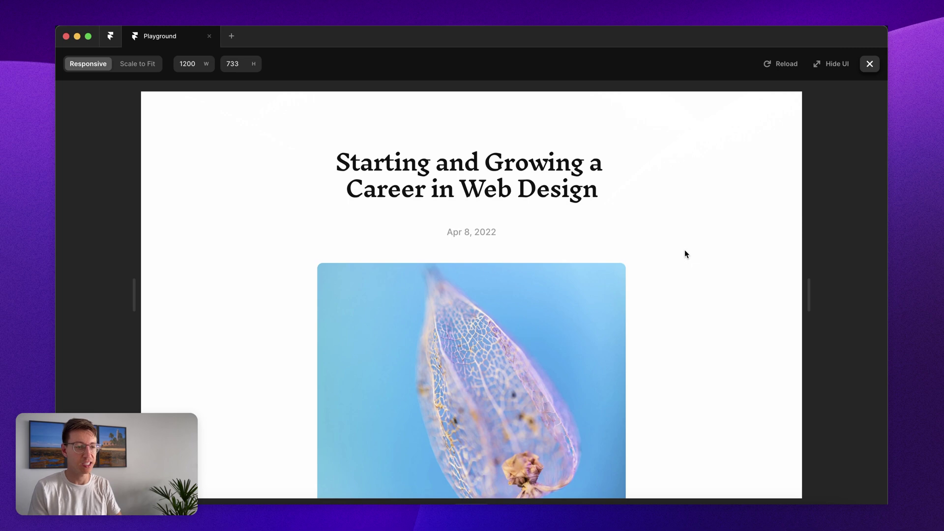
Step: Scroll the preview up and down to watch the grey header appear, then close it
scroll(687, 254, "down", 3)
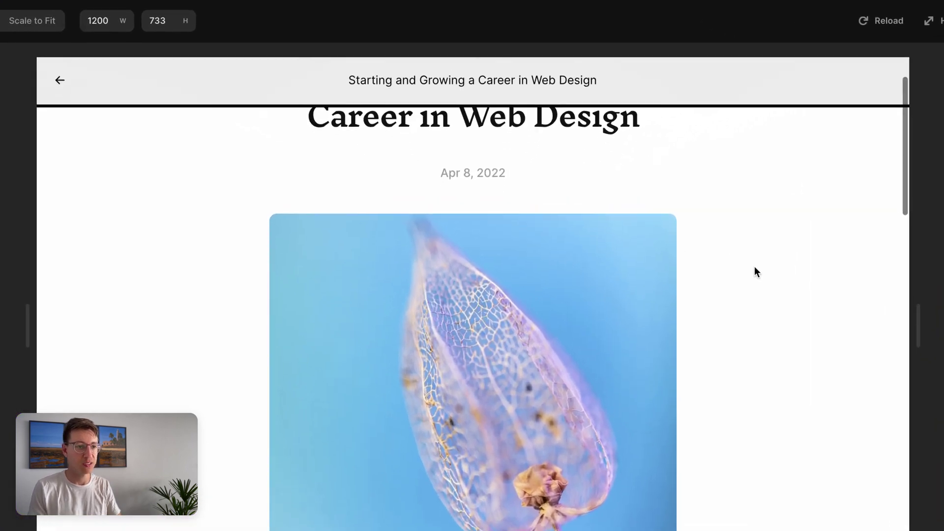
scroll(754, 267, "up", 2)
scroll(754, 266, "down", 1)
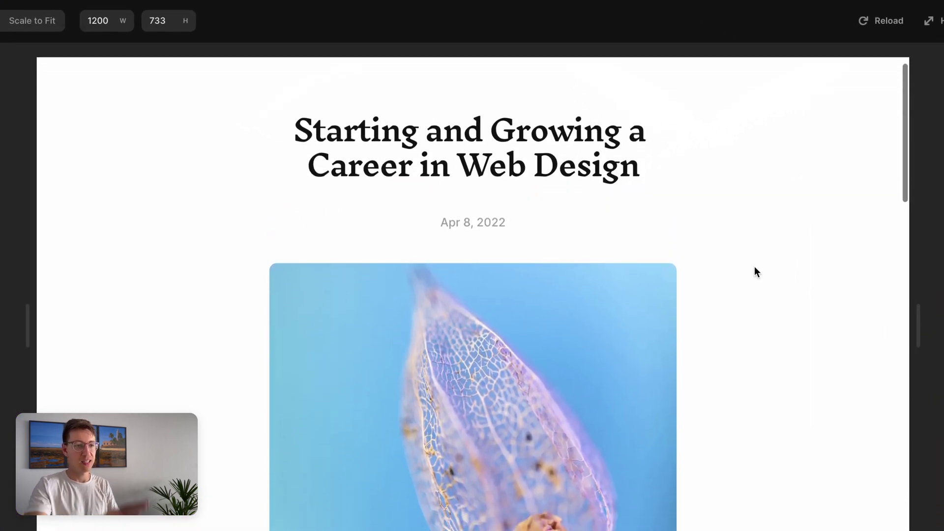
scroll(755, 266, "down", 3)
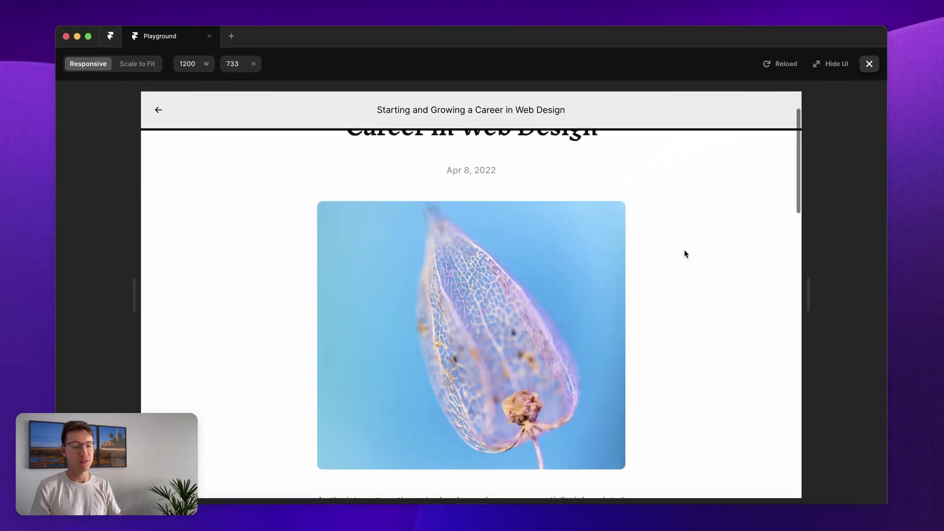
scroll(687, 254, "down", 5)
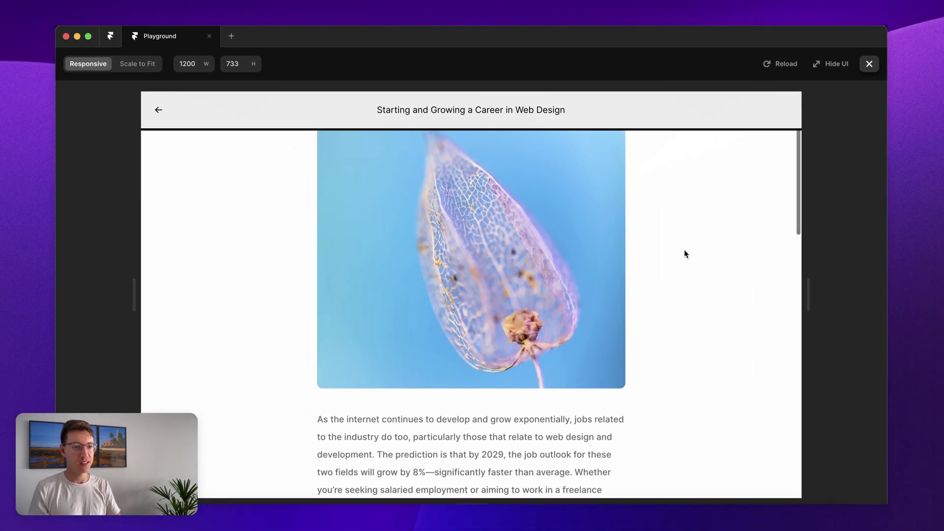
scroll(686, 253, "down", 4)
scroll(686, 254, "up", 8)
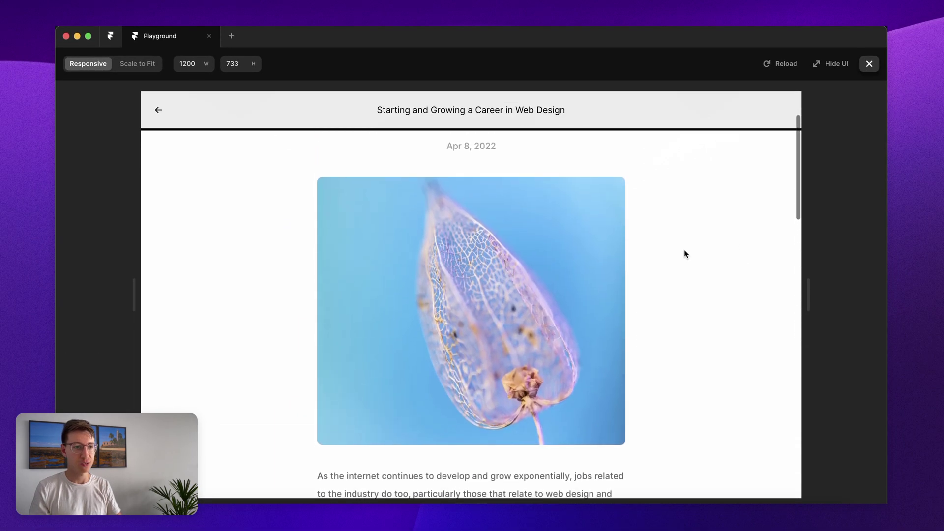
scroll(687, 254, "down", 6)
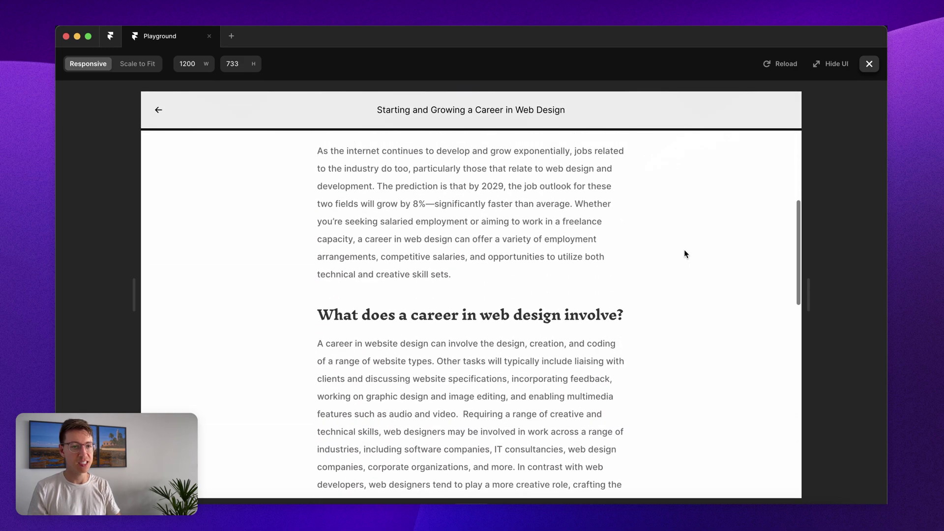
scroll(686, 254, "up", 8)
scroll(686, 254, "down", 6)
scroll(686, 254, "up", 8)
scroll(686, 254, "down", 1)
scroll(686, 254, "down", 4)
scroll(686, 254, "up", 5)
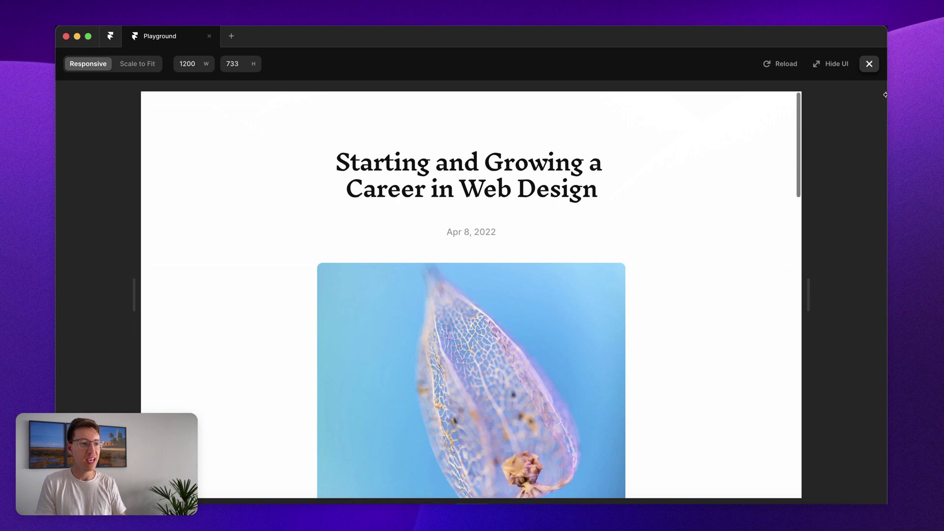
left_click(869, 64)
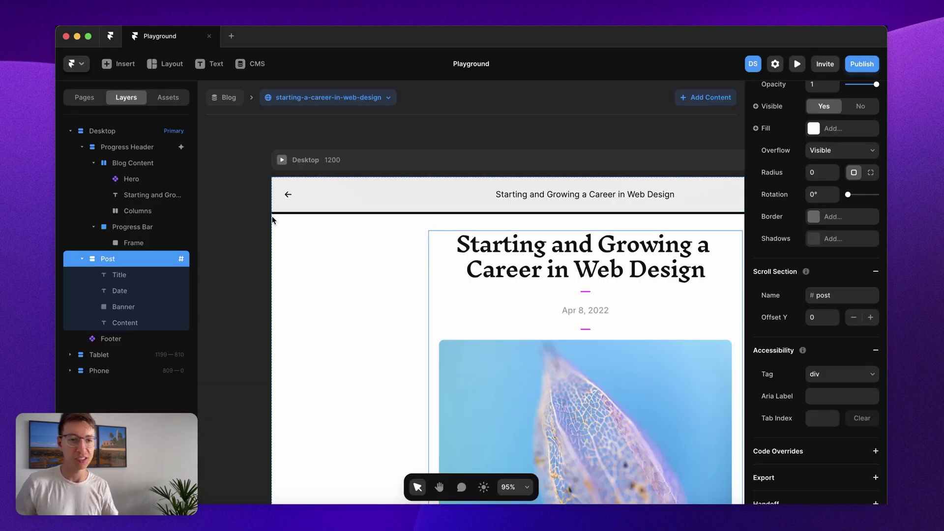
Step: Keep the Progress Bar's overflow Hidden and give it a horizontal stack layout
left_click(324, 212)
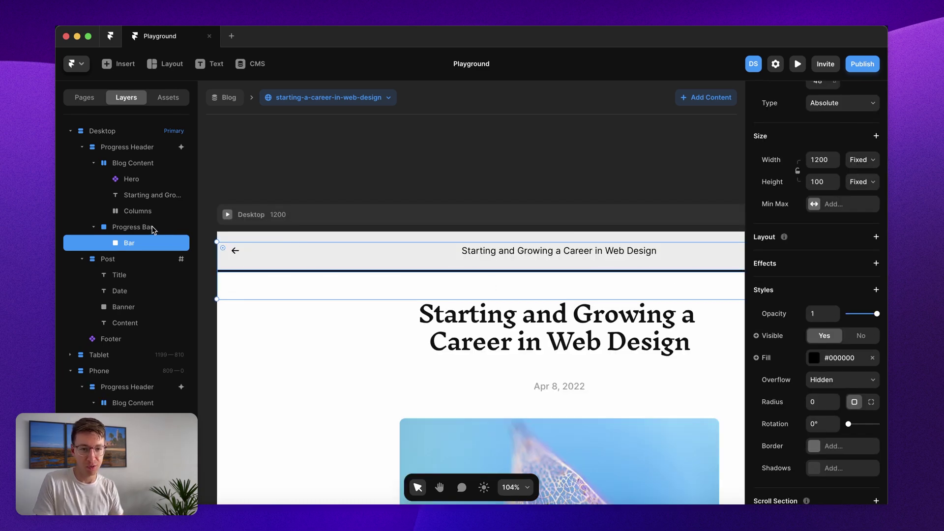
left_click(149, 227)
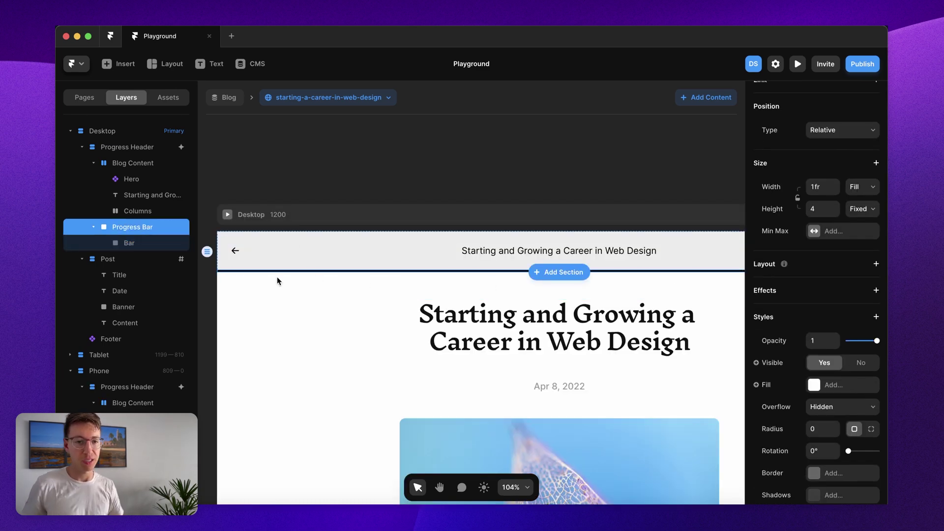
left_click(820, 412)
left_click(819, 408)
left_click(876, 264)
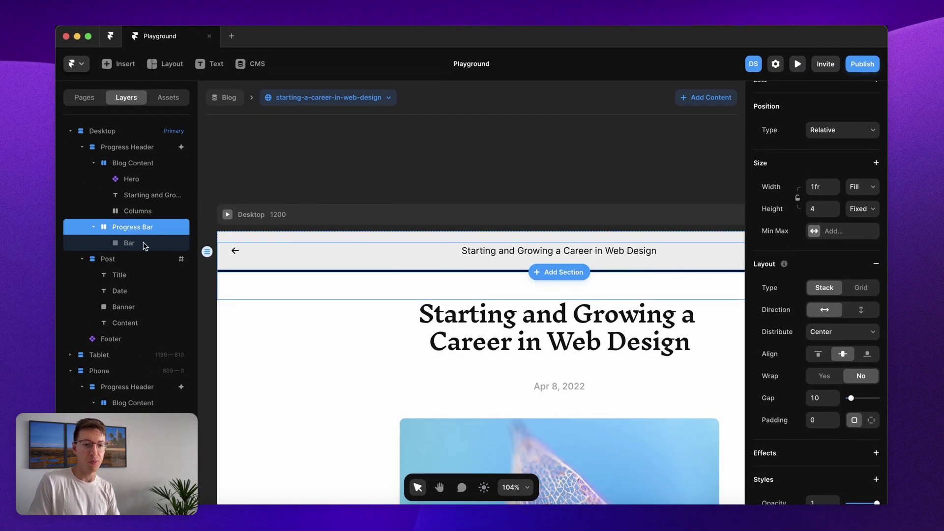
left_click(129, 243)
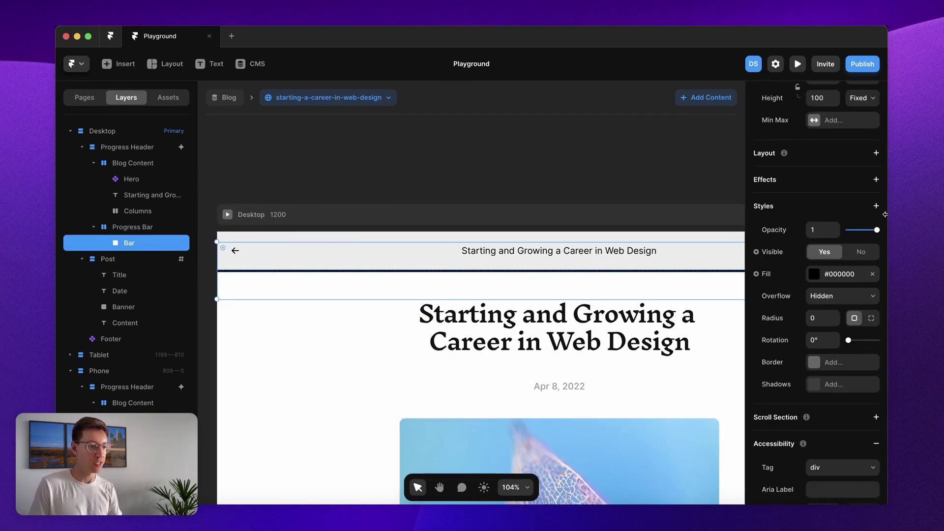
Step: Add a Scroll Transform effect to Bar, triggered when the #post section is in view
left_click(876, 180)
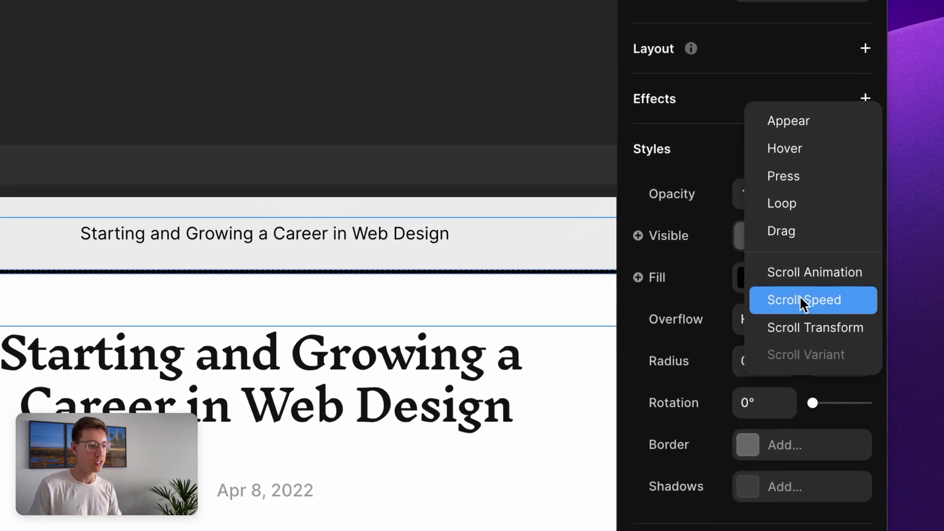
left_click(796, 337)
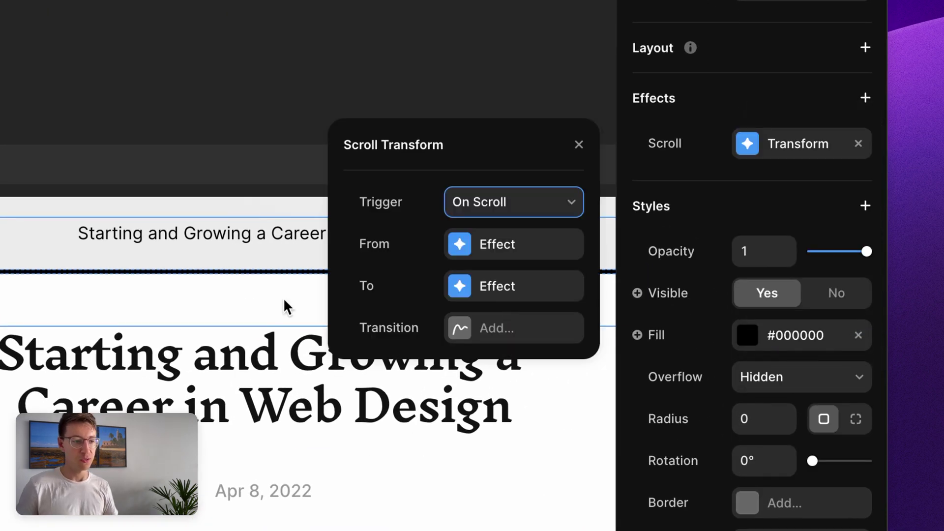
left_click(525, 207)
left_click(520, 252)
left_click(474, 290)
left_click(470, 306)
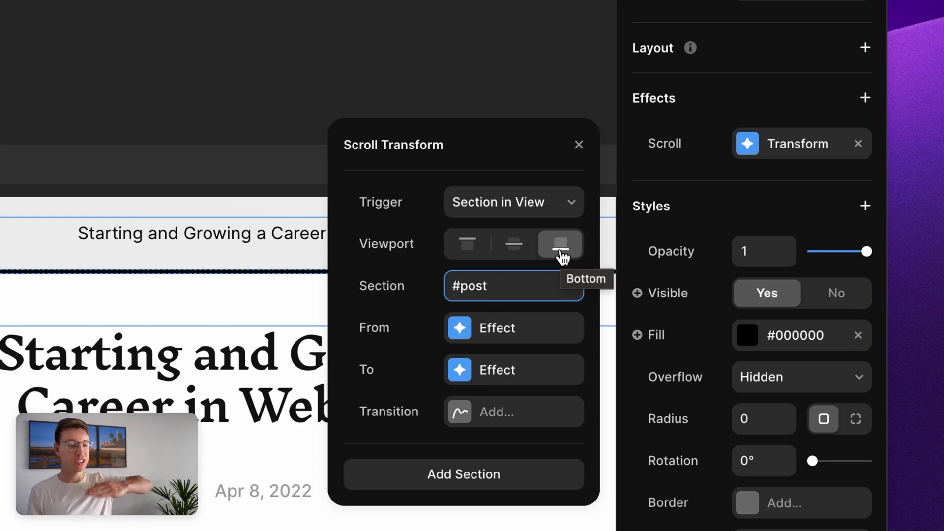
Step: Set the transform's starting state to opacity 1 and scale 0.01
left_click(484, 328)
type("1")
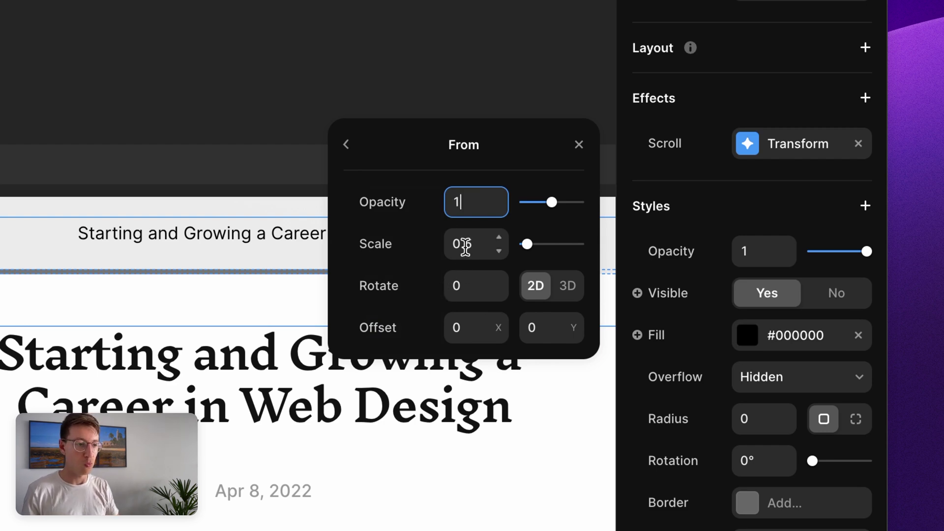
left_click(475, 244)
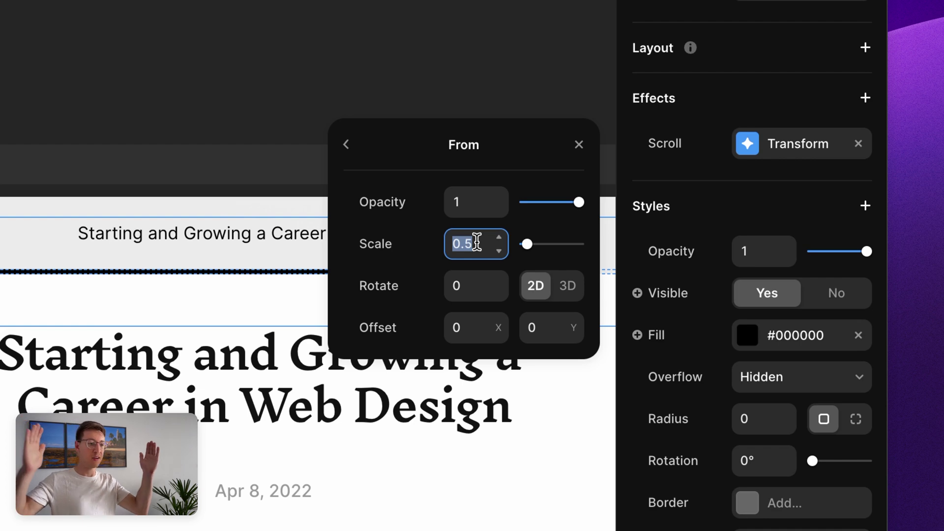
type("0.")
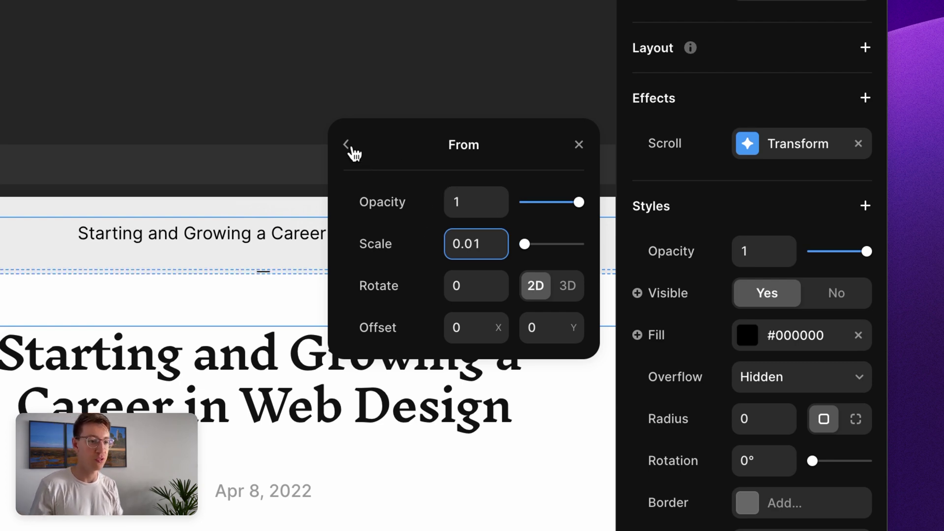
left_click(351, 148)
left_click(503, 382)
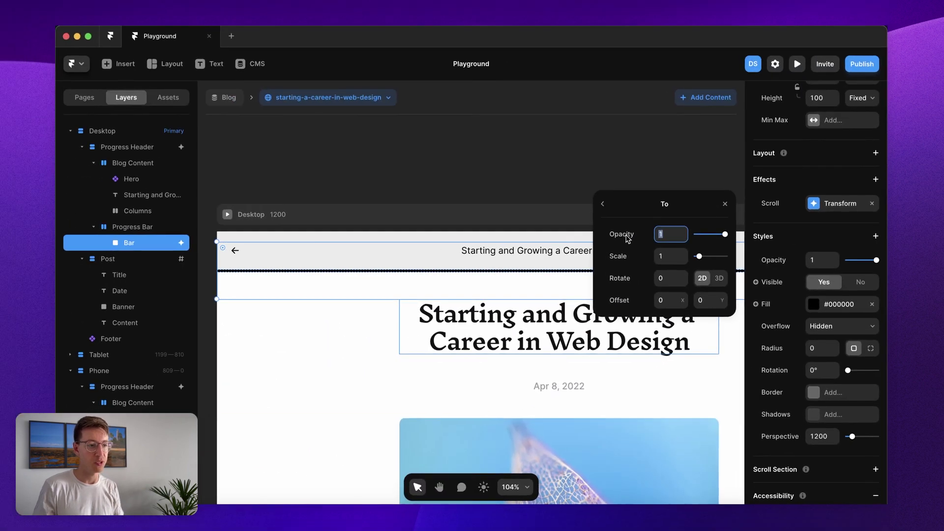
left_click(602, 203)
left_click(797, 64)
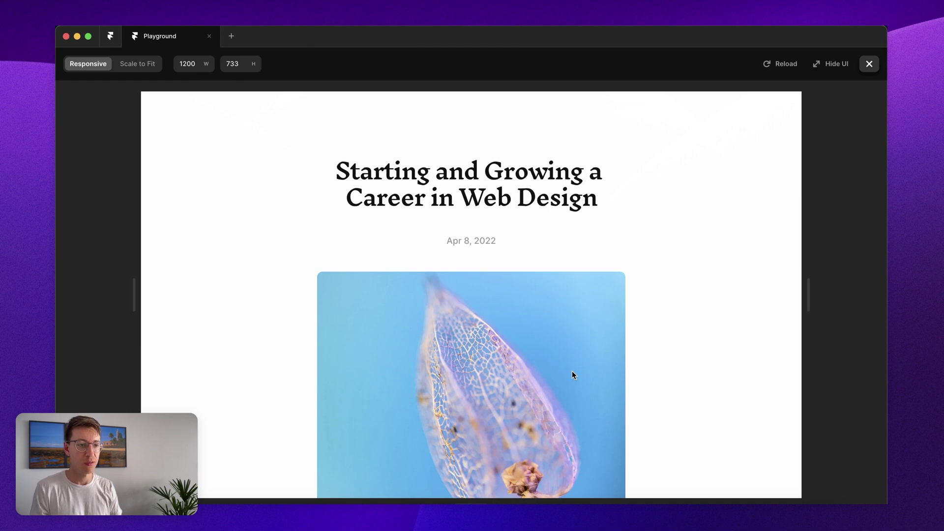
scroll(572, 372, "down", 5)
scroll(571, 370, "up", 3)
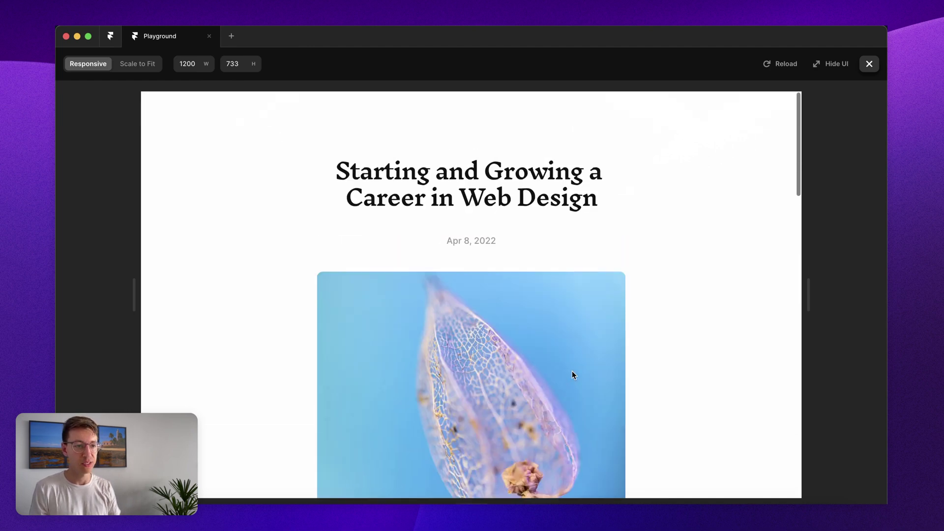
scroll(571, 370, "down", 3)
scroll(571, 370, "up", 3)
scroll(571, 370, "down", 4)
scroll(571, 370, "down", 10)
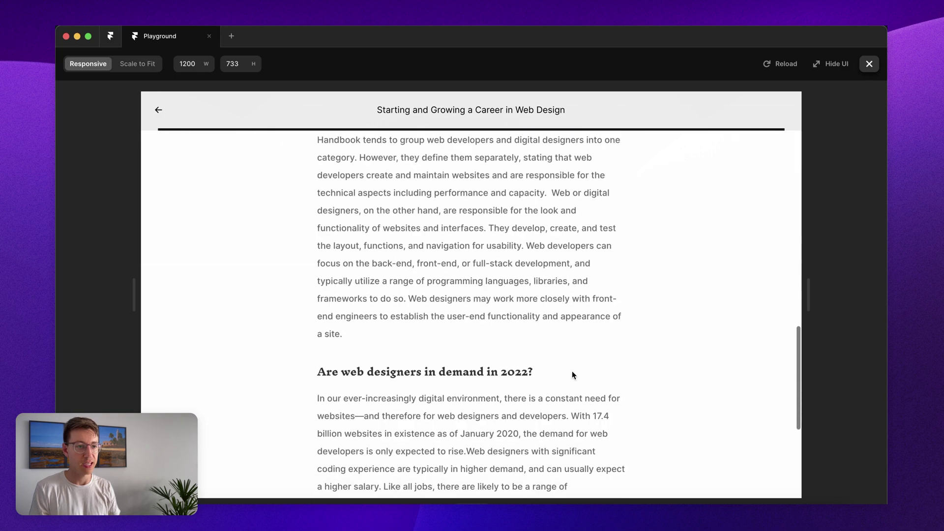
scroll(572, 373, "up", 10)
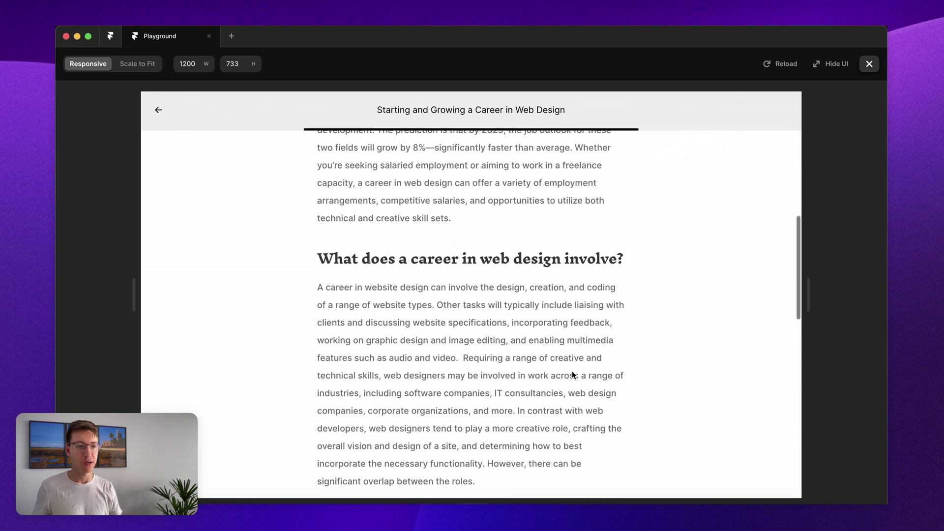
scroll(572, 374, "up", 3)
scroll(572, 373, "down", 15)
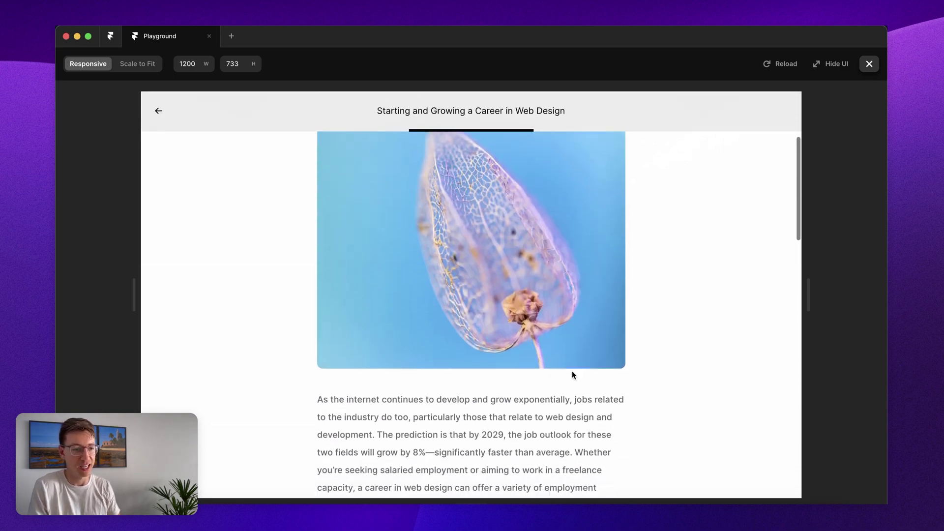
scroll(572, 374, "up", 5)
Step: Leave the preview and select all the article text in the blog post's Content field
left_click(869, 64)
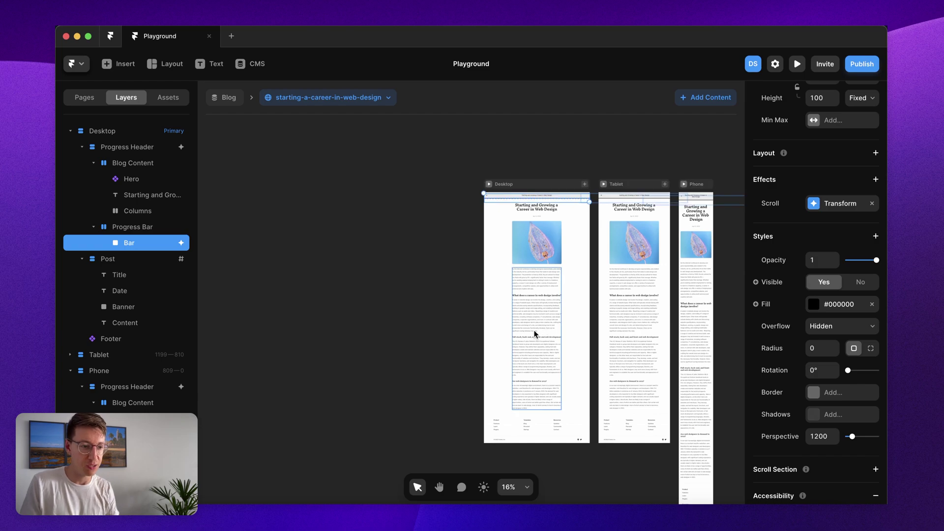
double_click(534, 330)
key("super+a")
scroll(613, 308, "down", 3)
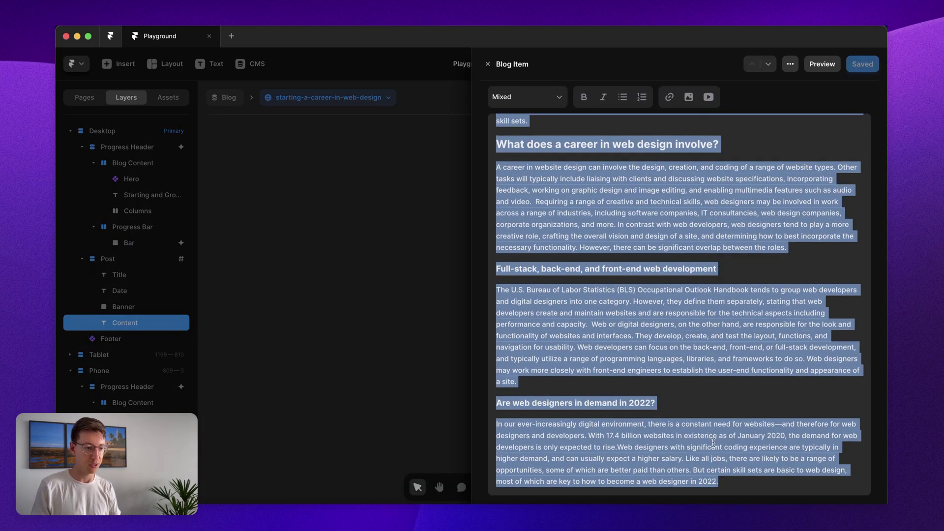
key("Right")
Step: Paste a second copy of the article text after the last line and save the entry
key("Return")
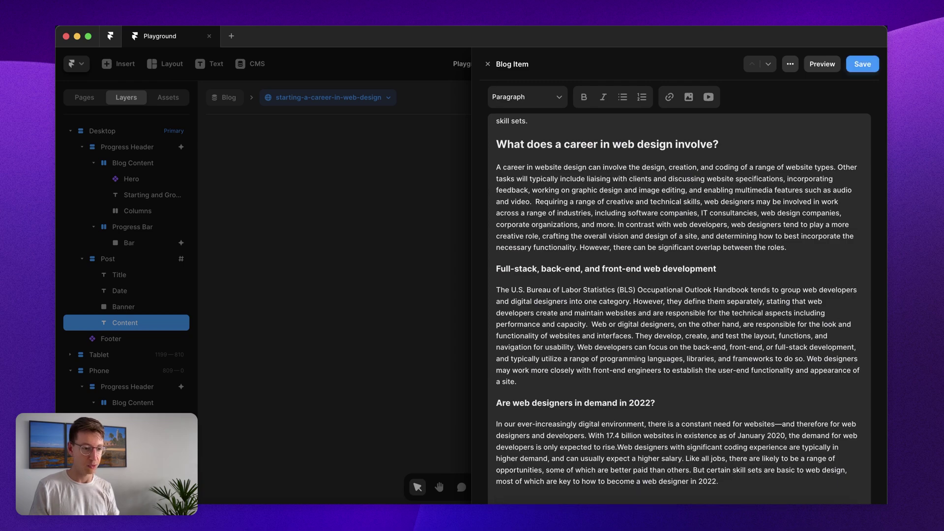
key("super+v")
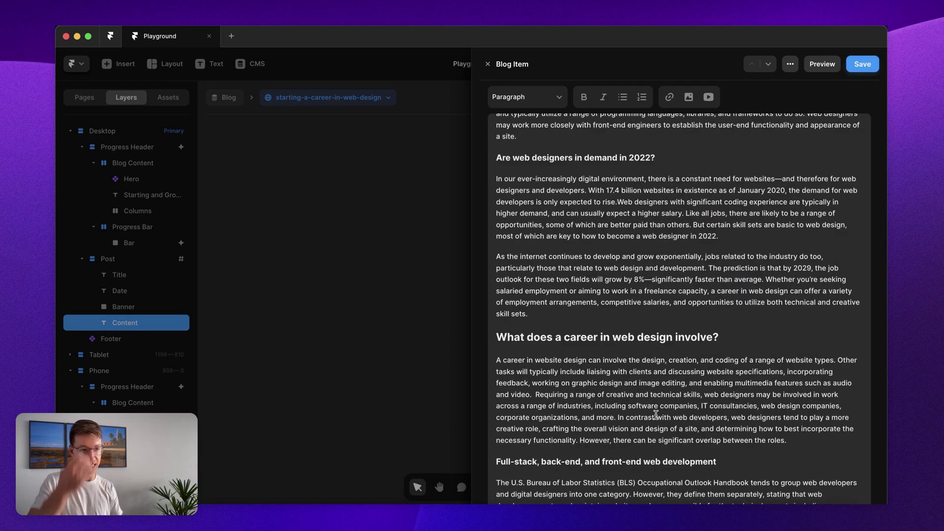
key("super+z")
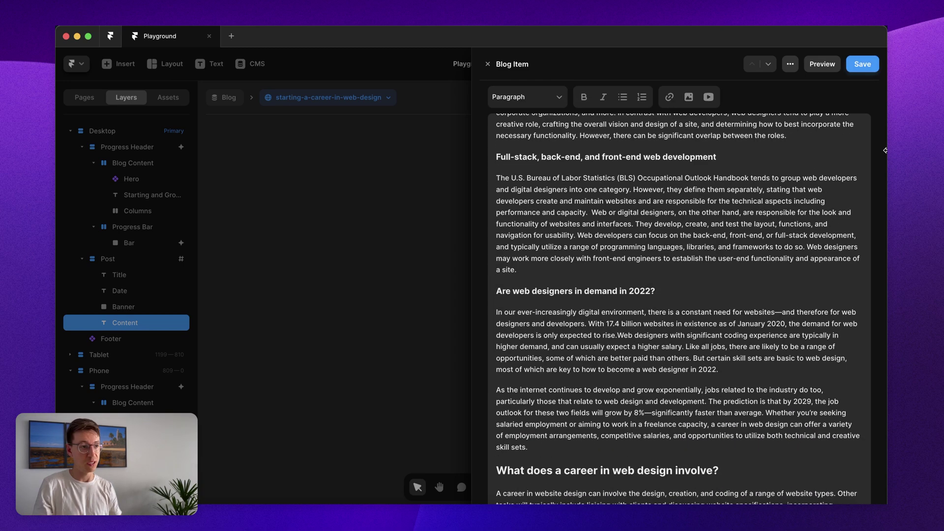
left_click(861, 64)
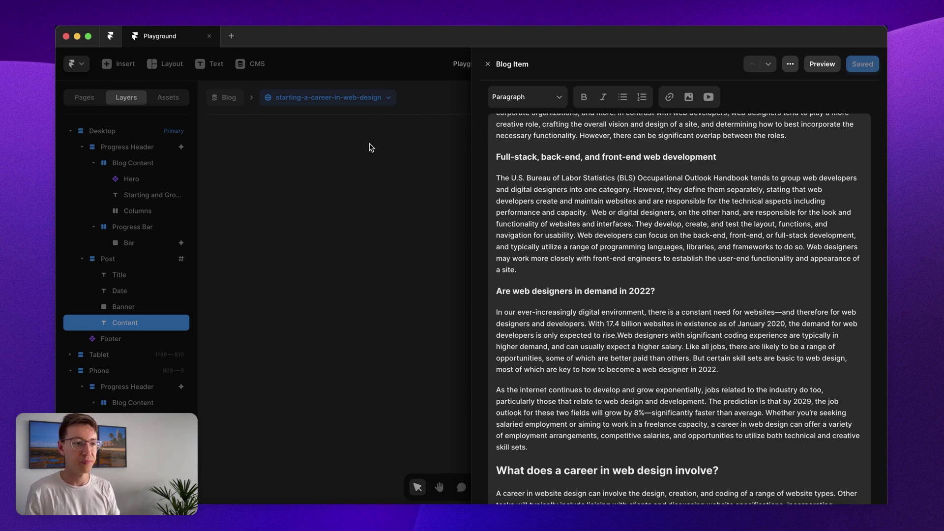
left_click(399, 227)
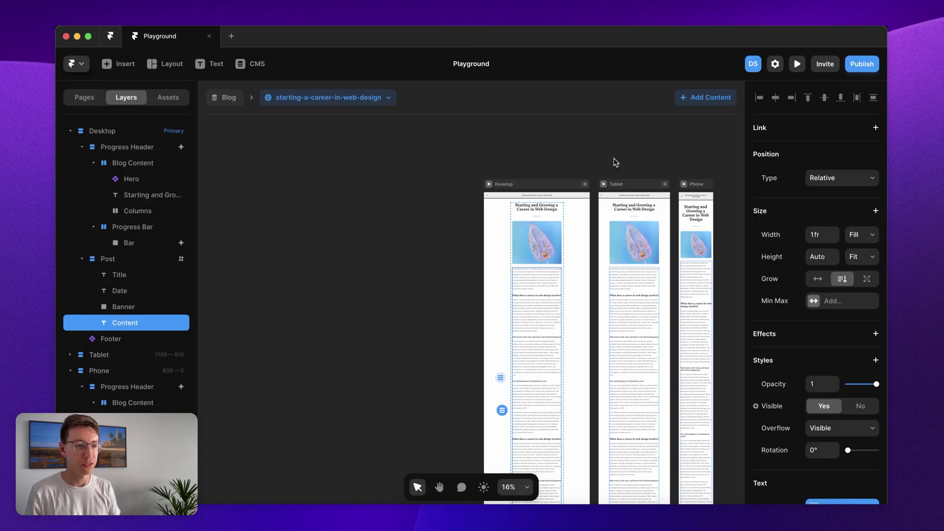
Step: Preview the Desktop page at 1200 wide and scroll to watch the progress bar
left_click(489, 184)
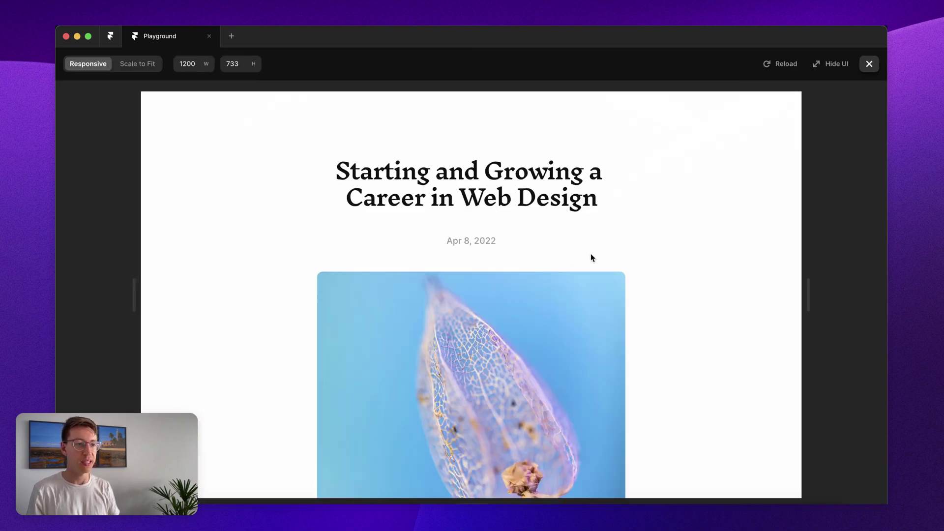
scroll(591, 256, "down", 10)
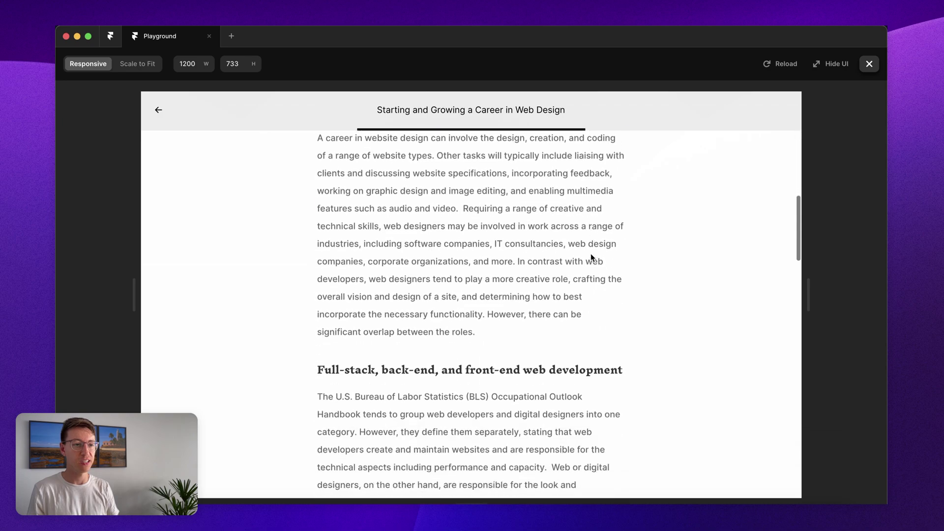
scroll(591, 256, "down", 15)
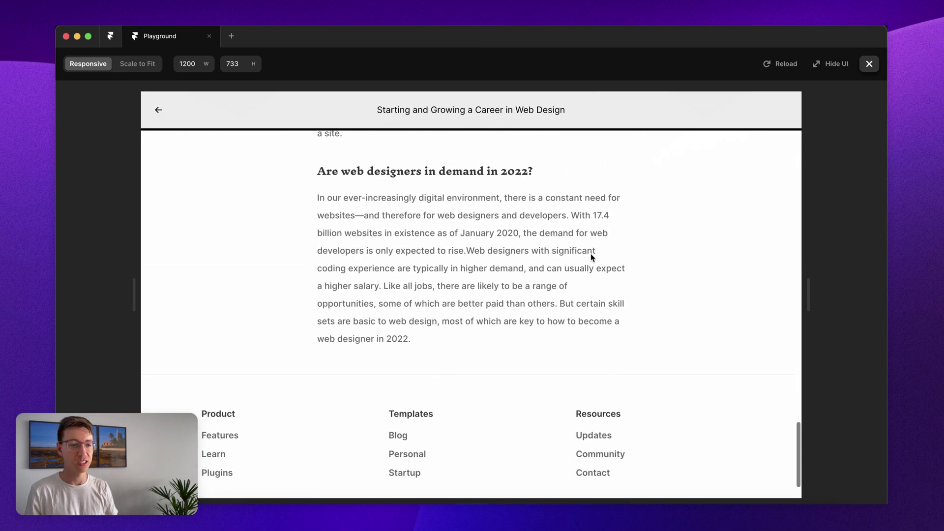
scroll(591, 256, "up", 15)
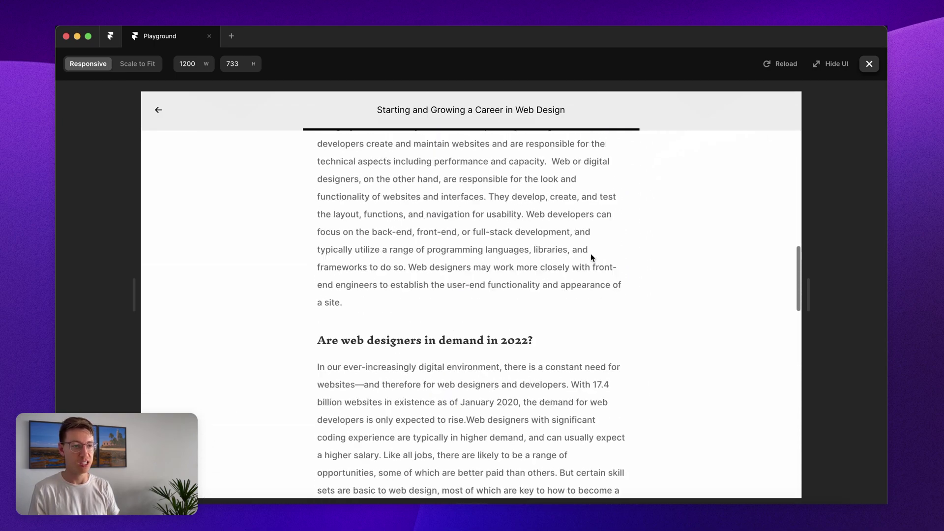
scroll(591, 257, "up", 6)
scroll(591, 256, "down", 8)
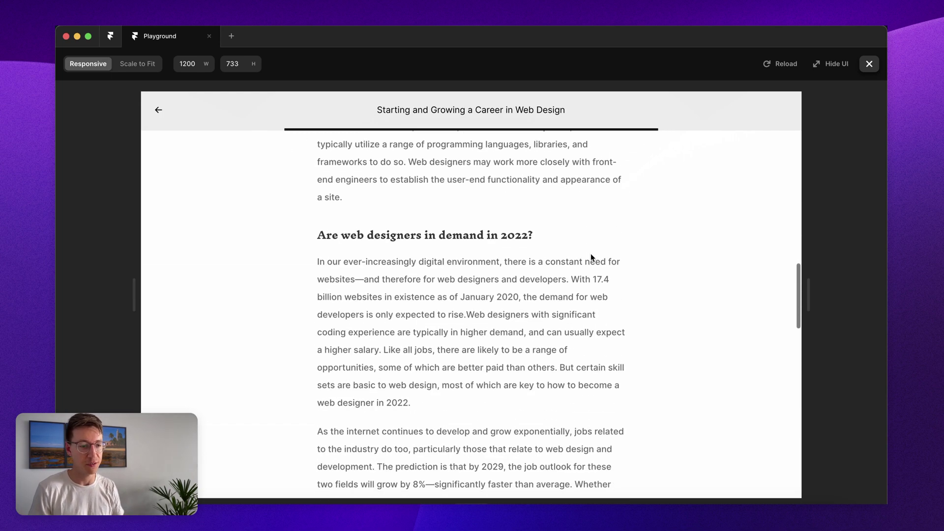
scroll(591, 257, "up", 10)
scroll(592, 257, "down", 8)
scroll(592, 255, "down", 5)
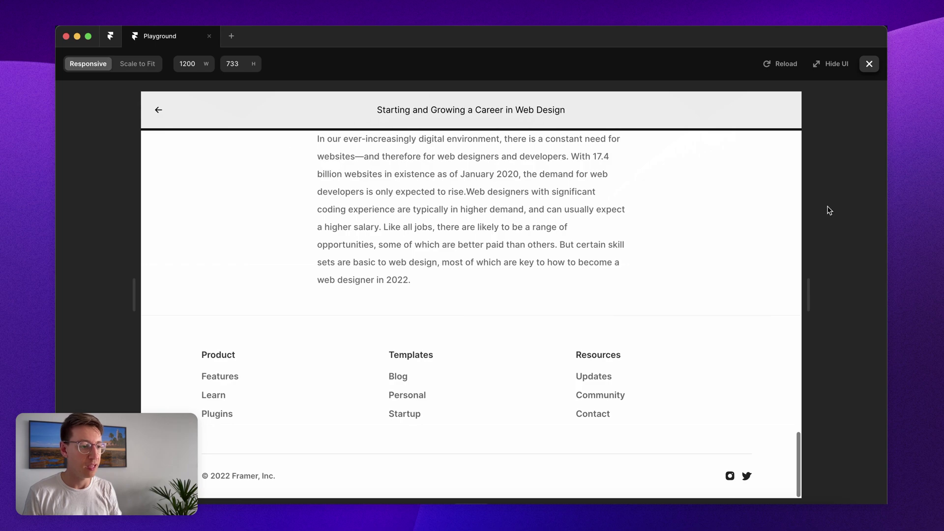
Step: Narrow the preview to 430 wide, scroll through the post again, then return to the canvas
left_click_drag(810, 296, 598, 297)
scroll(496, 309, "up", 1)
scroll(497, 309, "up", 10)
scroll(497, 308, "down", 8)
scroll(496, 309, "up", 8)
scroll(496, 309, "up", 6)
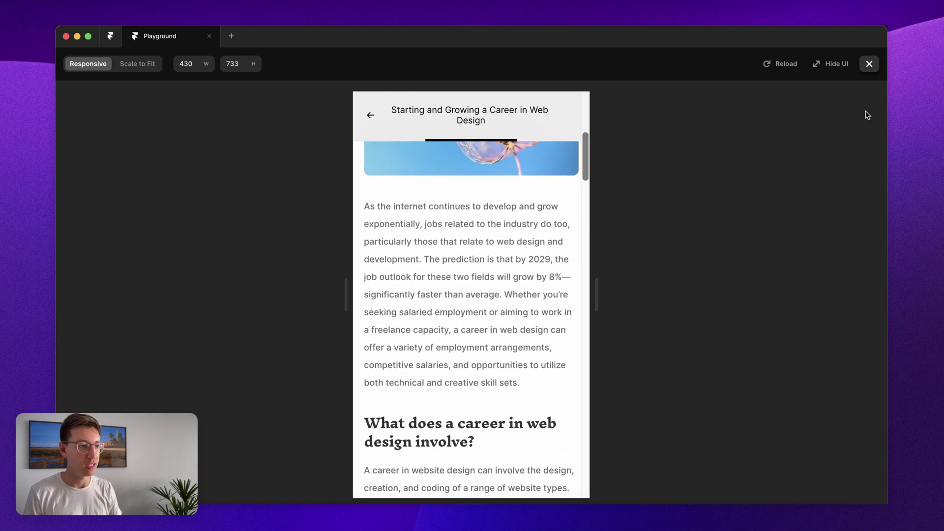
left_click(868, 63)
scroll(647, 243, "right", 3)
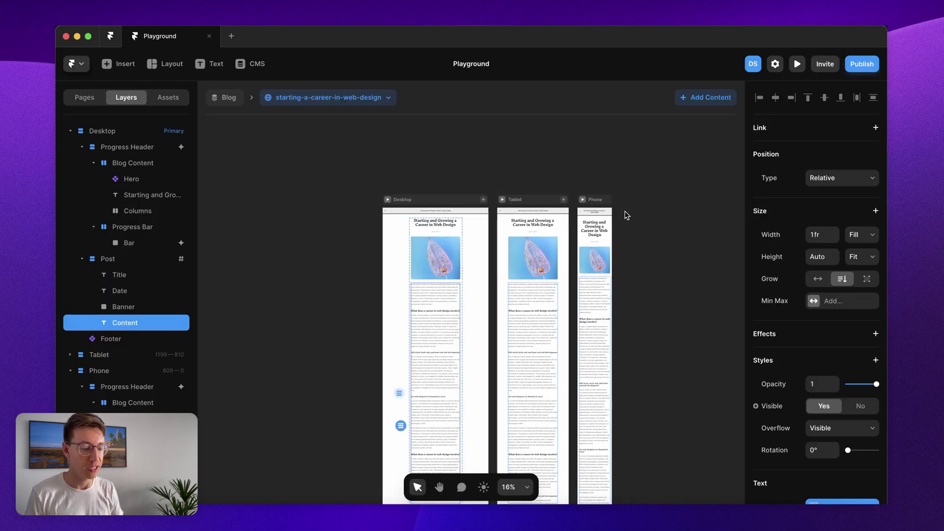
Step: Change the black Bar's width from a fixed 1200 to 100%
scroll(627, 213, "up", 8)
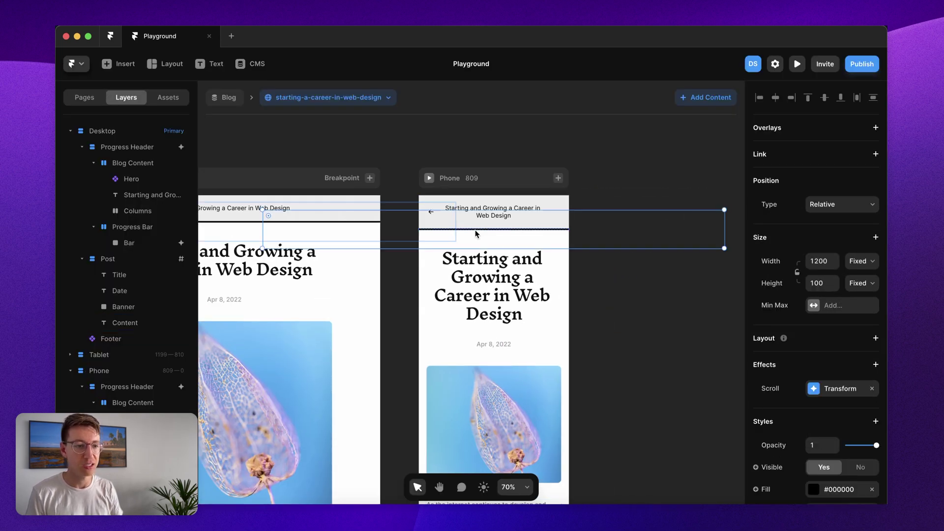
scroll(362, 249, "left", 10)
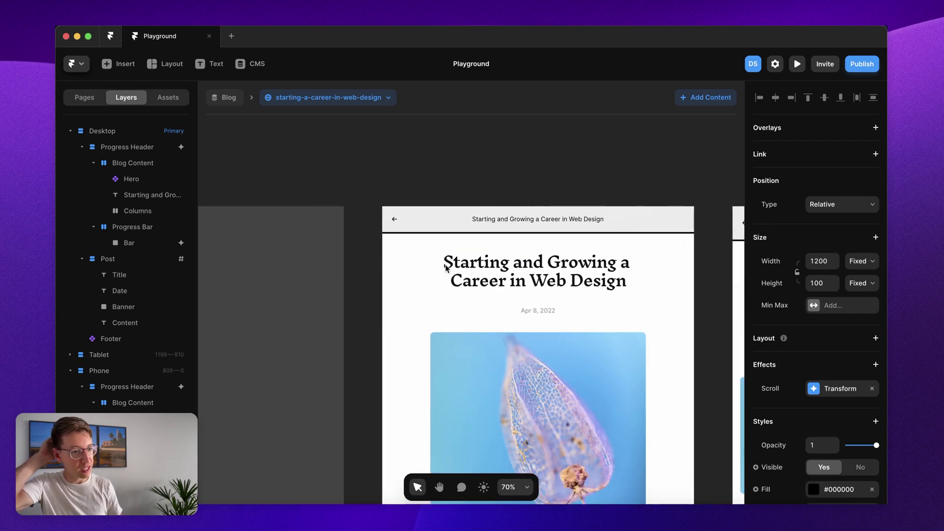
scroll(361, 249, "left", 5)
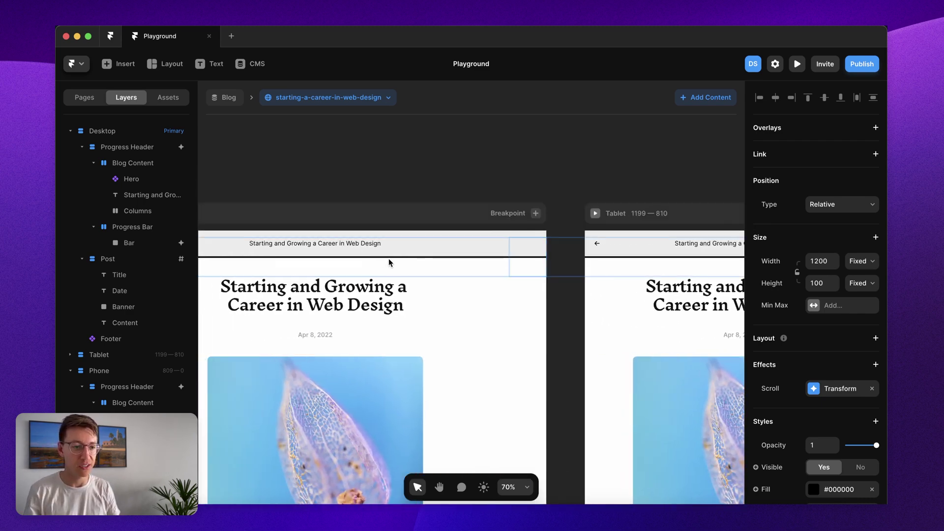
scroll(311, 267, "left", 6)
left_click(328, 270)
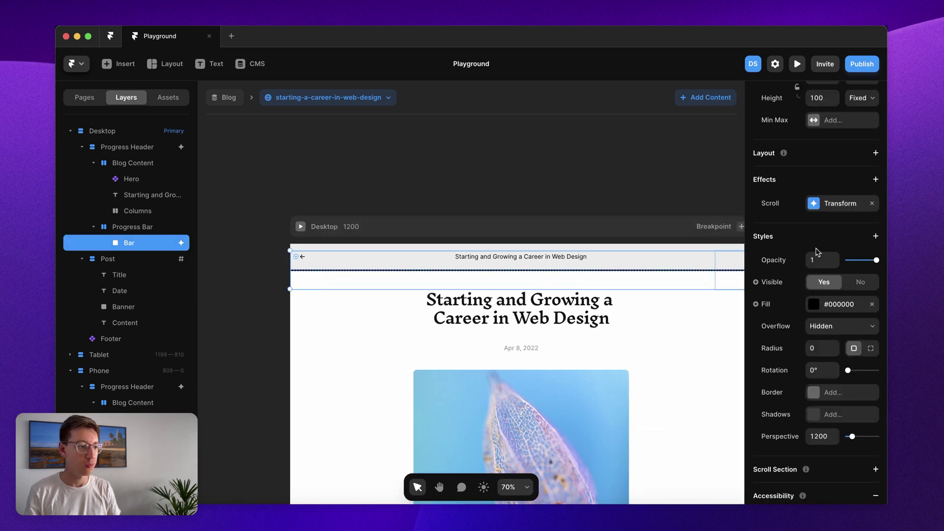
scroll(817, 252, "up", 5)
left_click(826, 262)
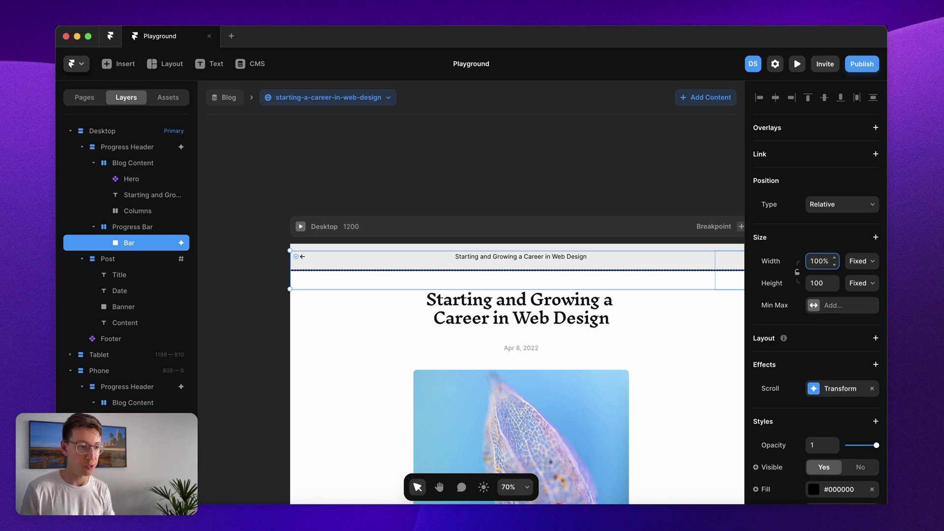
type("100%")
key("Return")
scroll(491, 369, "right", 10)
left_click(564, 211)
scroll(565, 211, "right", 5)
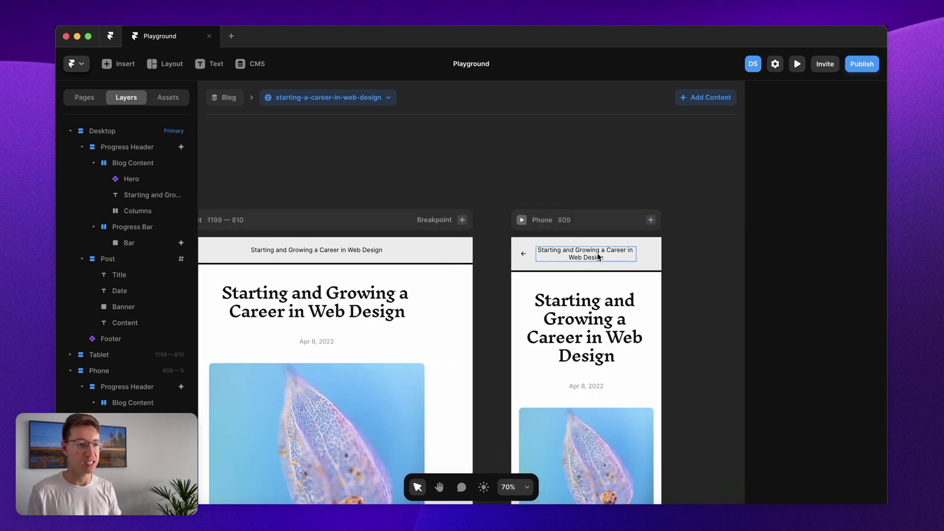
Step: Preview the Phone layout and scroll to check the sticky header and progress bar
left_click(522, 222)
scroll(508, 240, "down", 5)
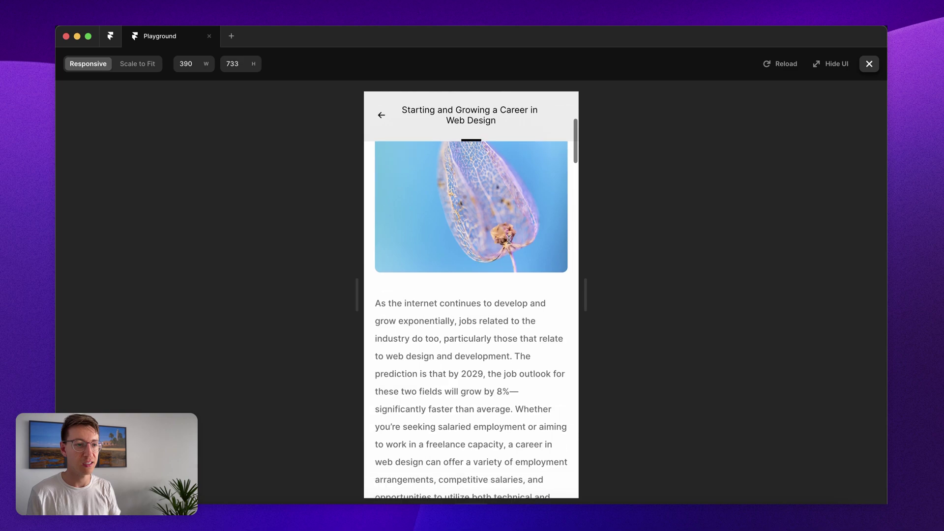
scroll(508, 239, "up", 5)
scroll(509, 239, "down", 10)
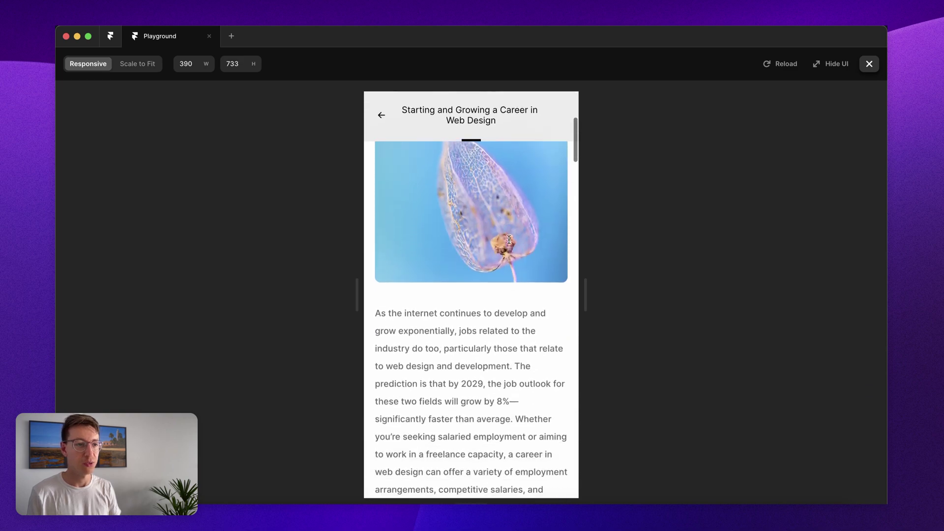
scroll(509, 239, "down", 10)
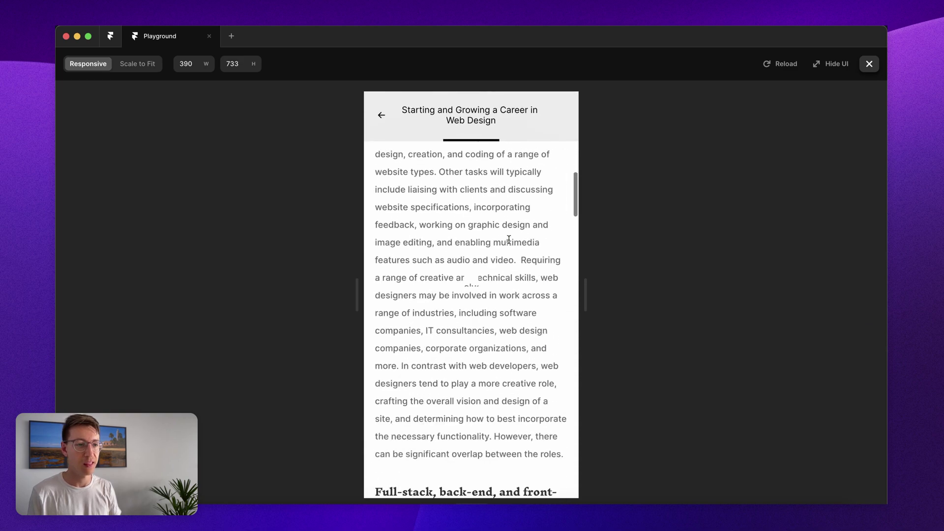
scroll(509, 239, "up", 20)
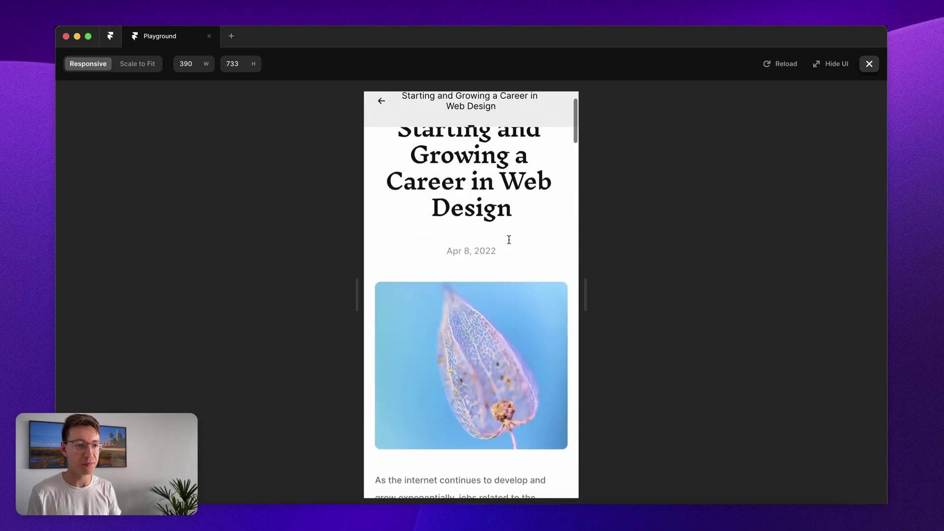
Step: Resize the Phone preview narrower, scroll through it again, then return to the canvas
left_click_drag(364, 310, 202, 308)
scroll(500, 279, "down", 10)
scroll(499, 278, "up", 5)
scroll(500, 278, "down", 10)
scroll(499, 278, "up", 6)
scroll(499, 278, "down", 4)
scroll(499, 278, "up", 1)
scroll(499, 278, "up", 15)
left_click(869, 64)
Step: Deselect the Phone frame and scroll the canvas back to the Desktop frame
left_click(401, 234)
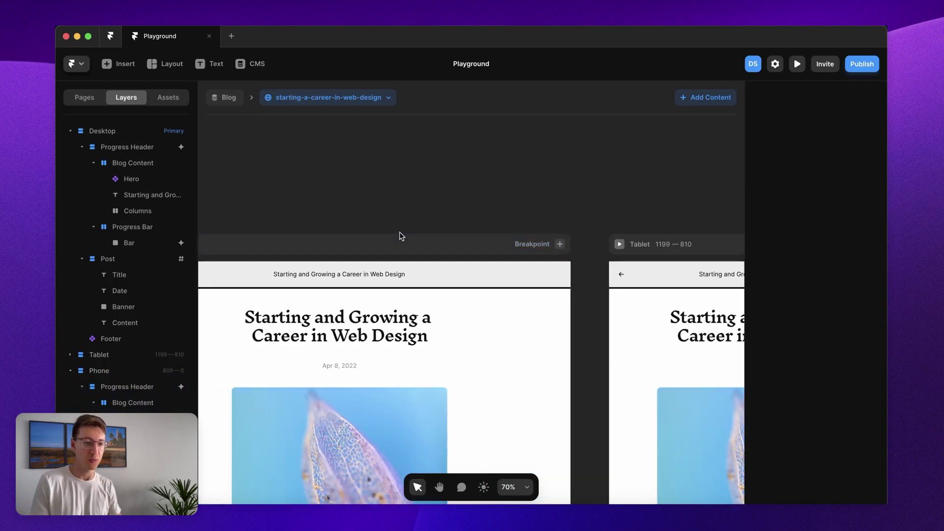
scroll(399, 232, "left", 6)
scroll(399, 235, "right", 3)
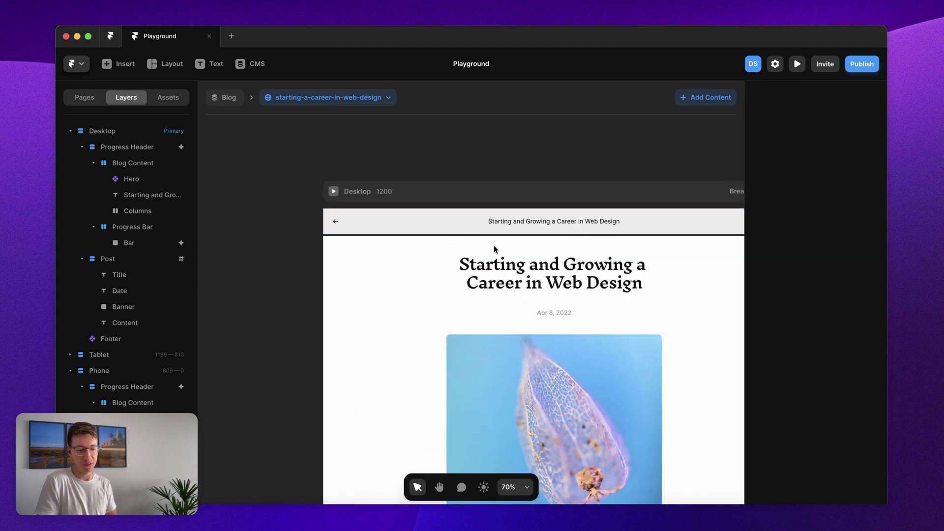